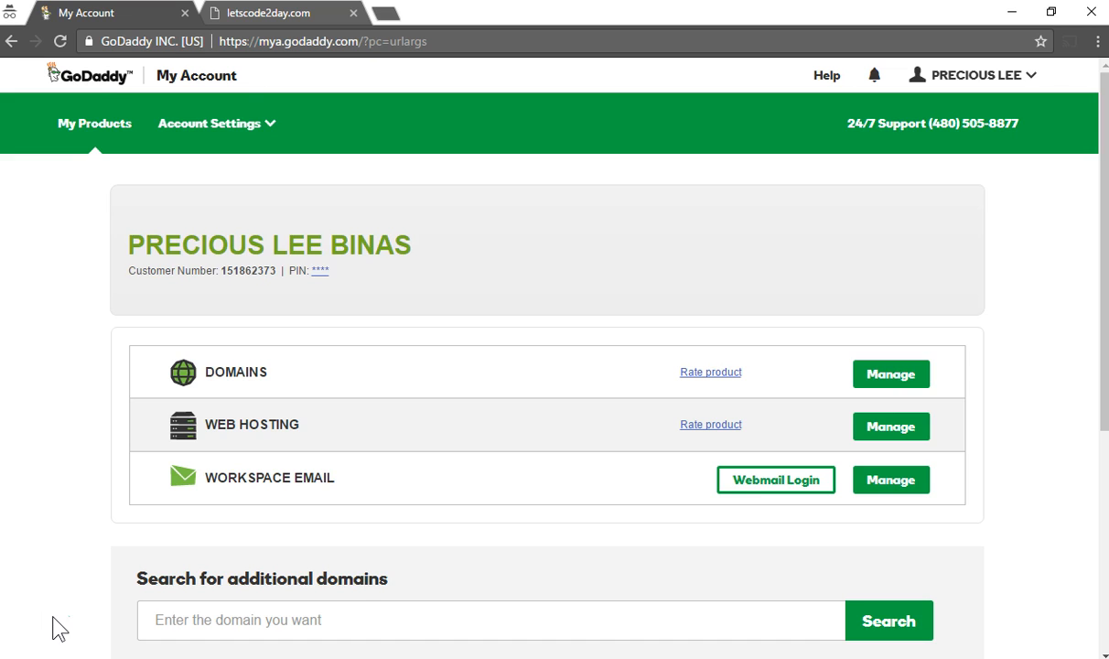
Reload the live letscode2day.com site, then return to the GoDaddy account overview
left_click(262, 20)
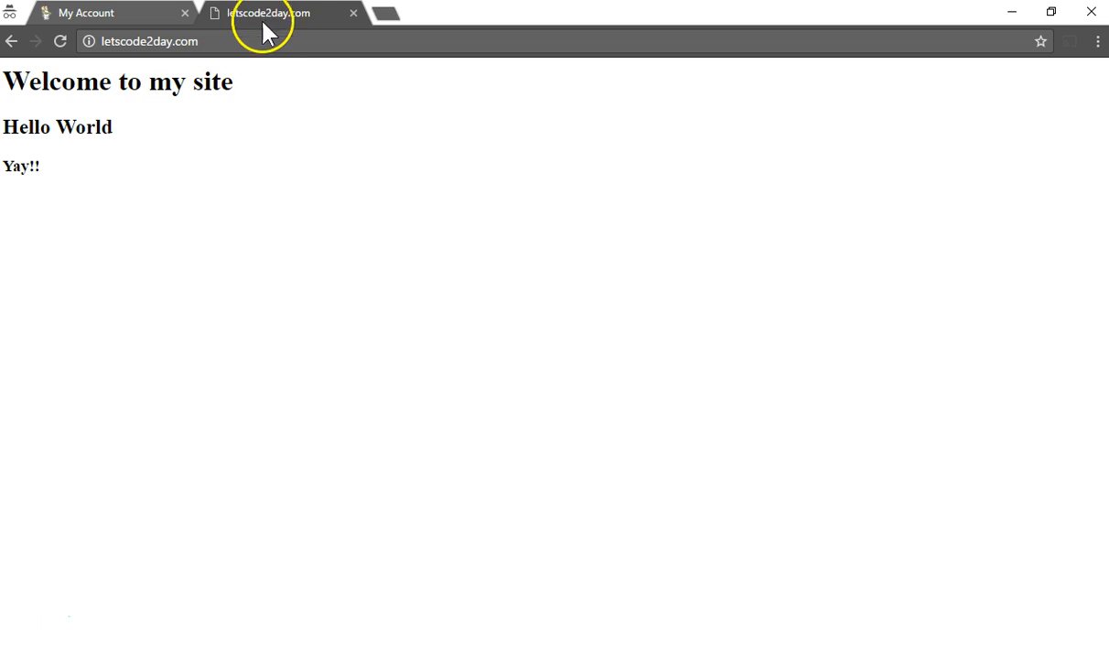
left_click(276, 42)
key("Return")
left_click(146, 22)
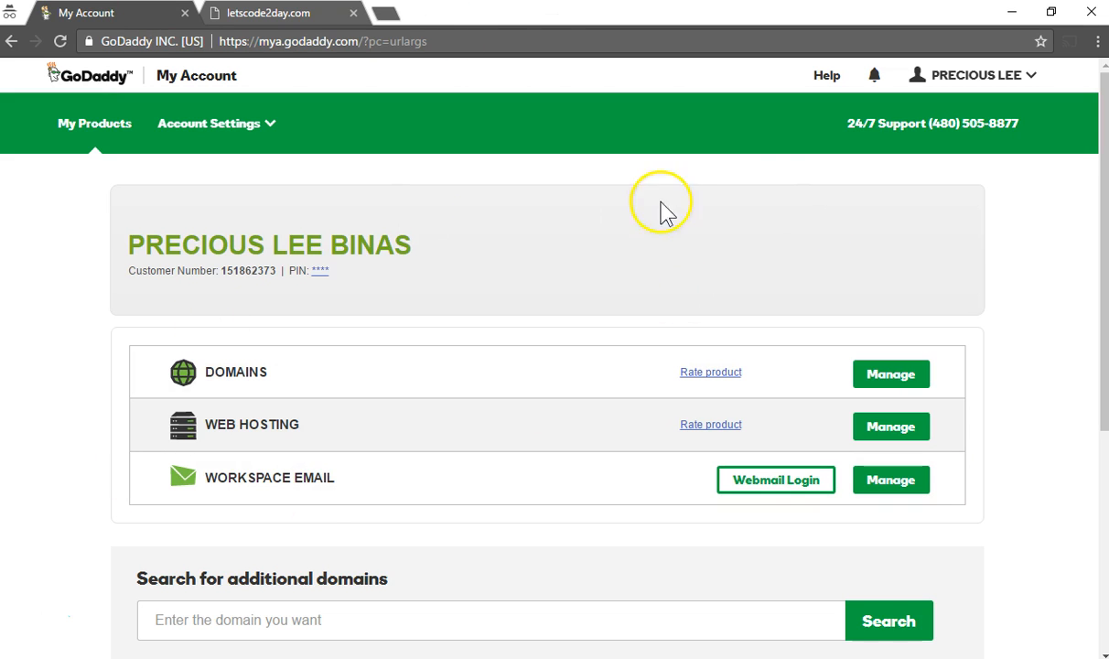
left_click(988, 83)
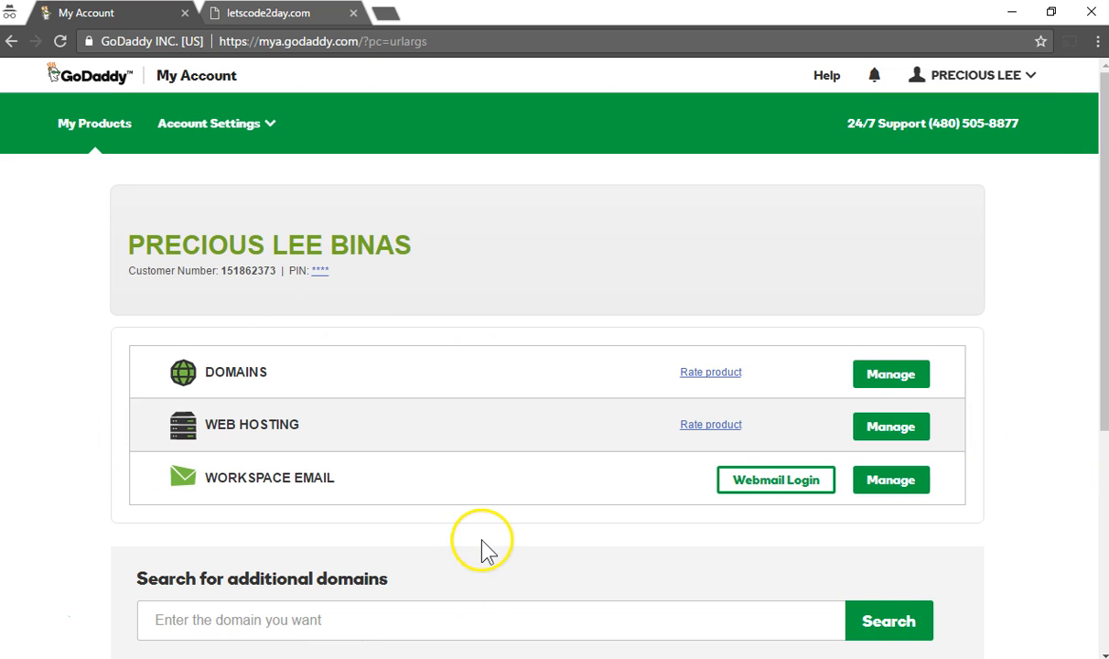
Open the letscode2day.com hosting control panel and copy its IP address 107.180.41.250
left_click(891, 429)
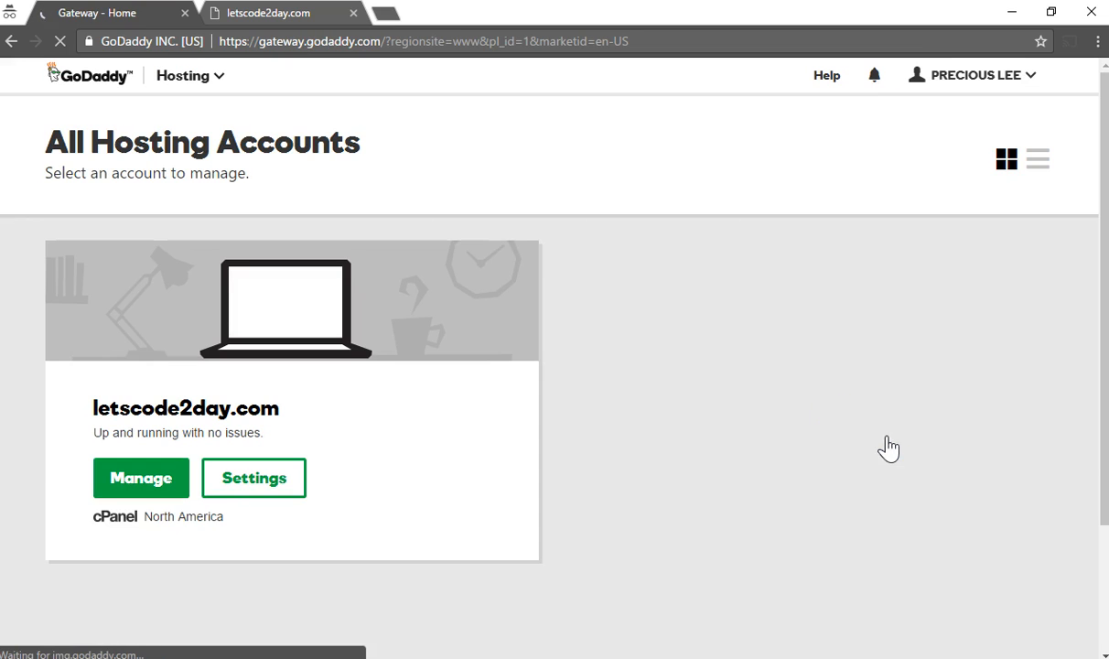
left_click(166, 493)
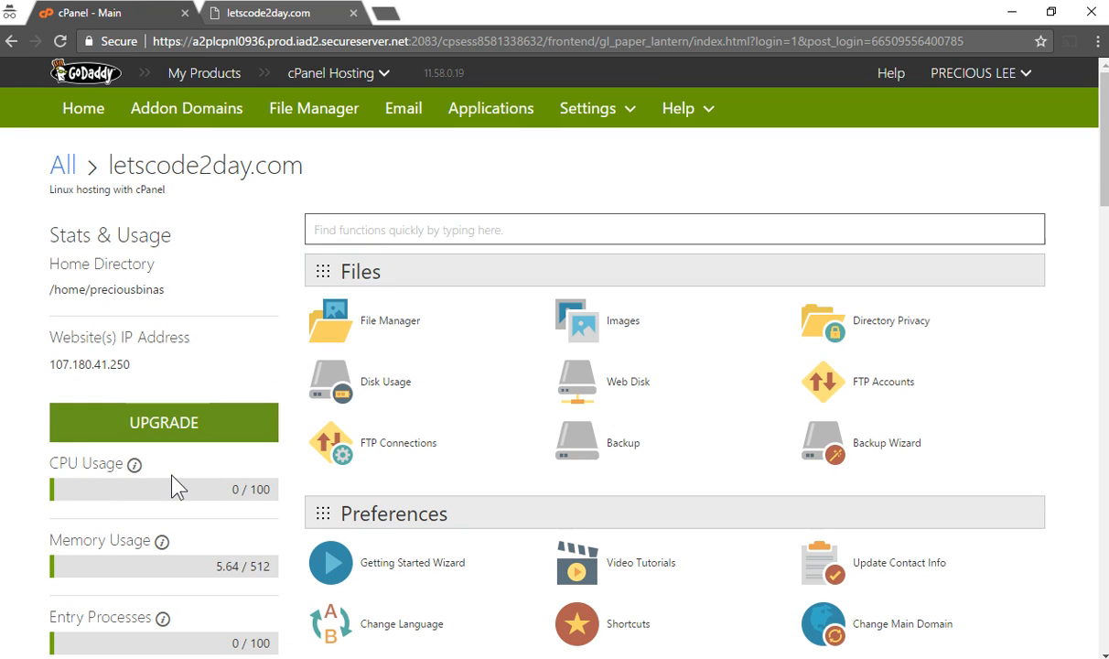
left_click_drag(157, 376, 52, 375)
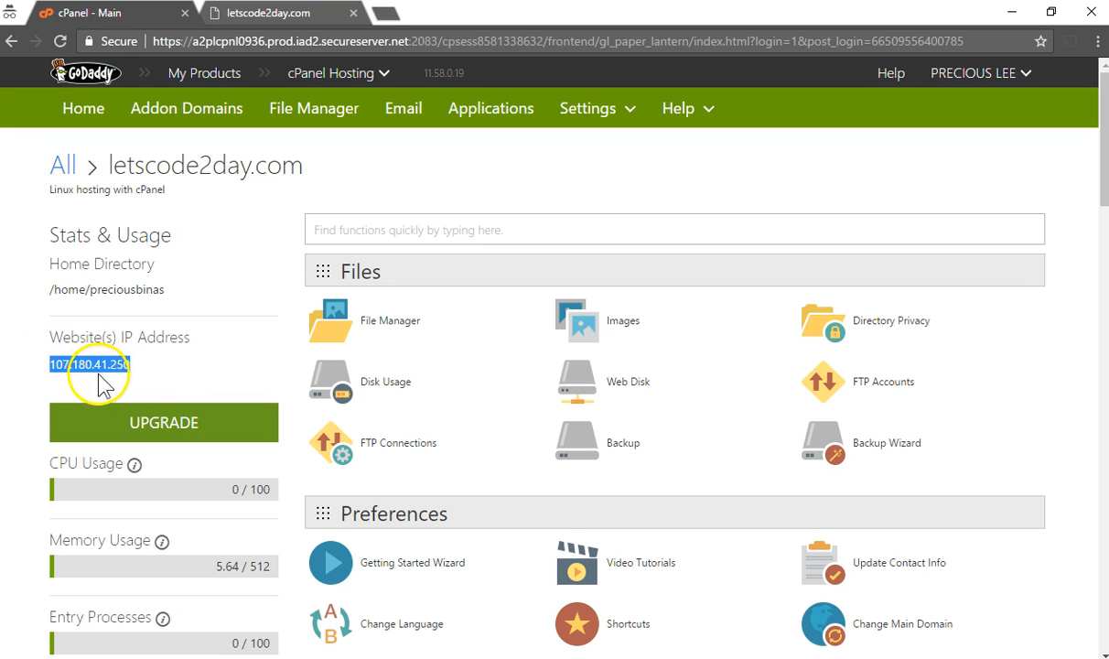
right_click(92, 368)
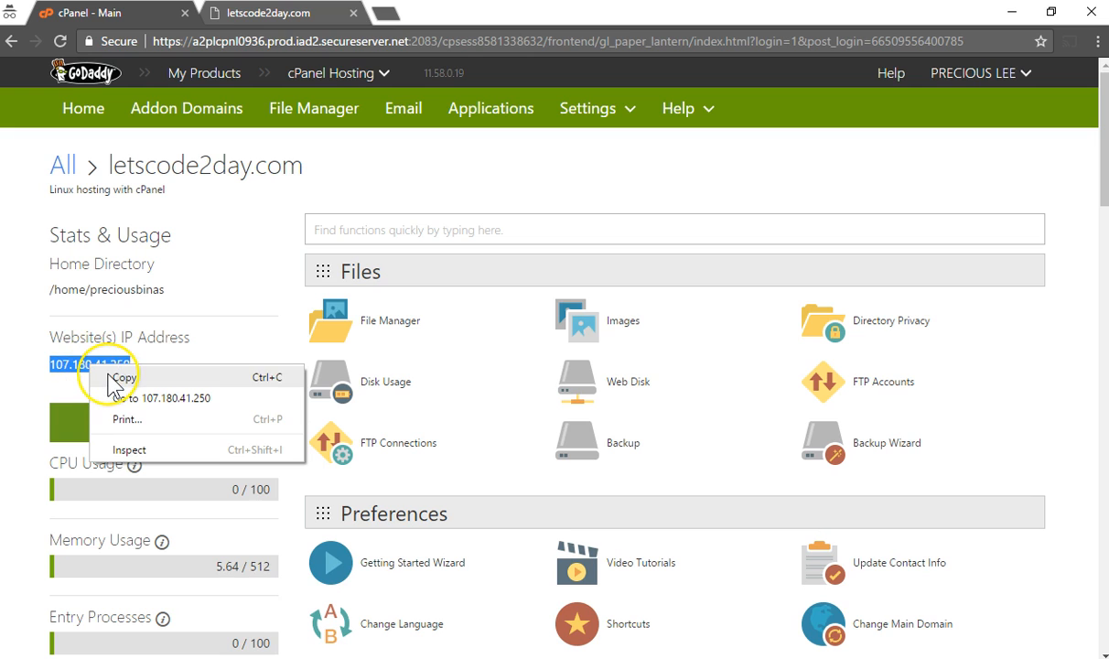
left_click(119, 378)
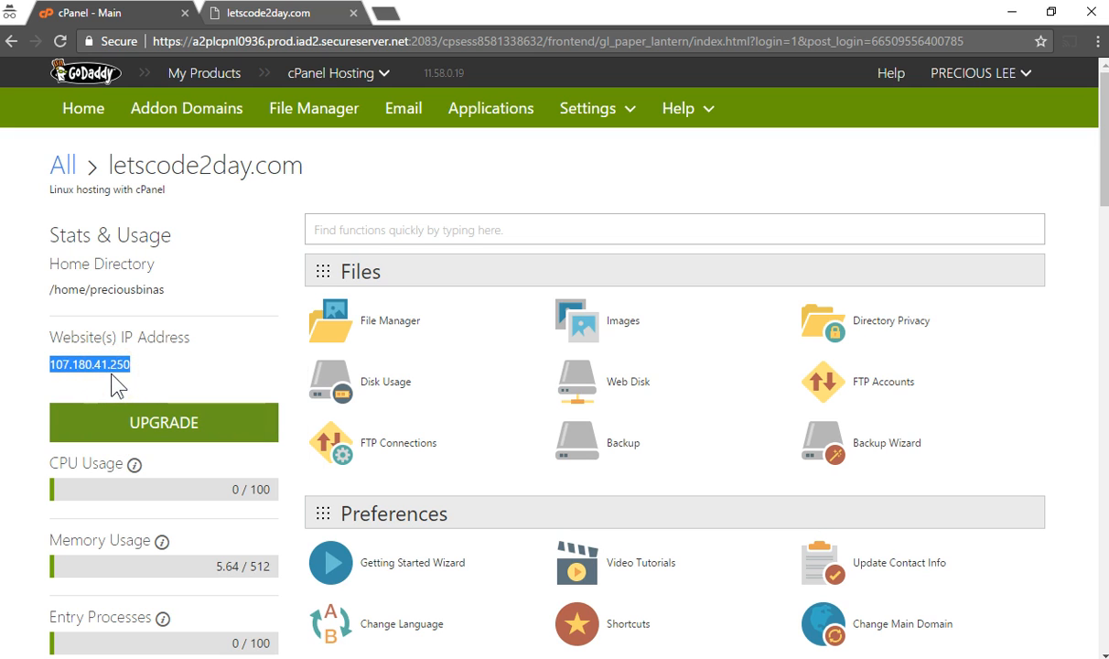
left_click(156, 376)
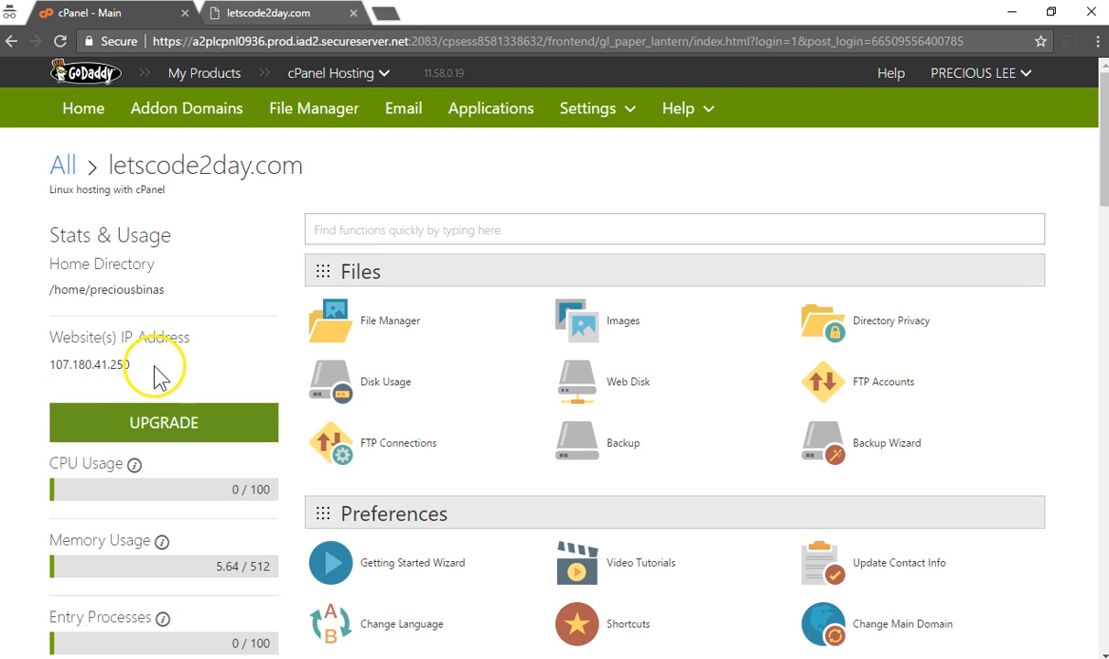
Launch File Manager at the Web Root directory
left_click(394, 326)
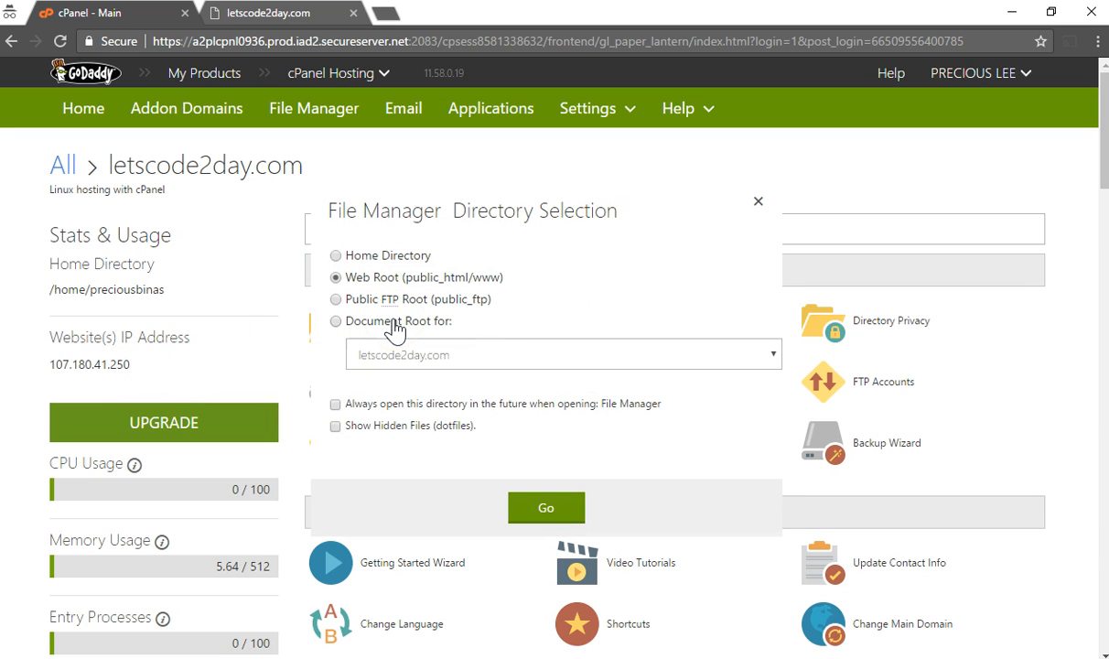
left_click(562, 511)
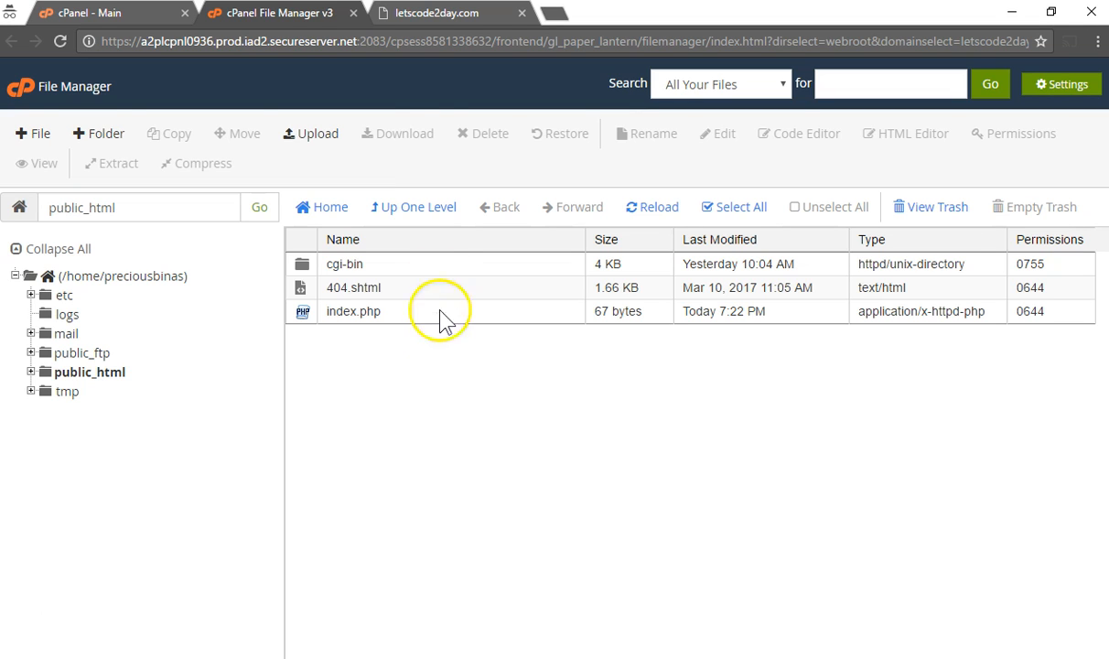
left_click(418, 16)
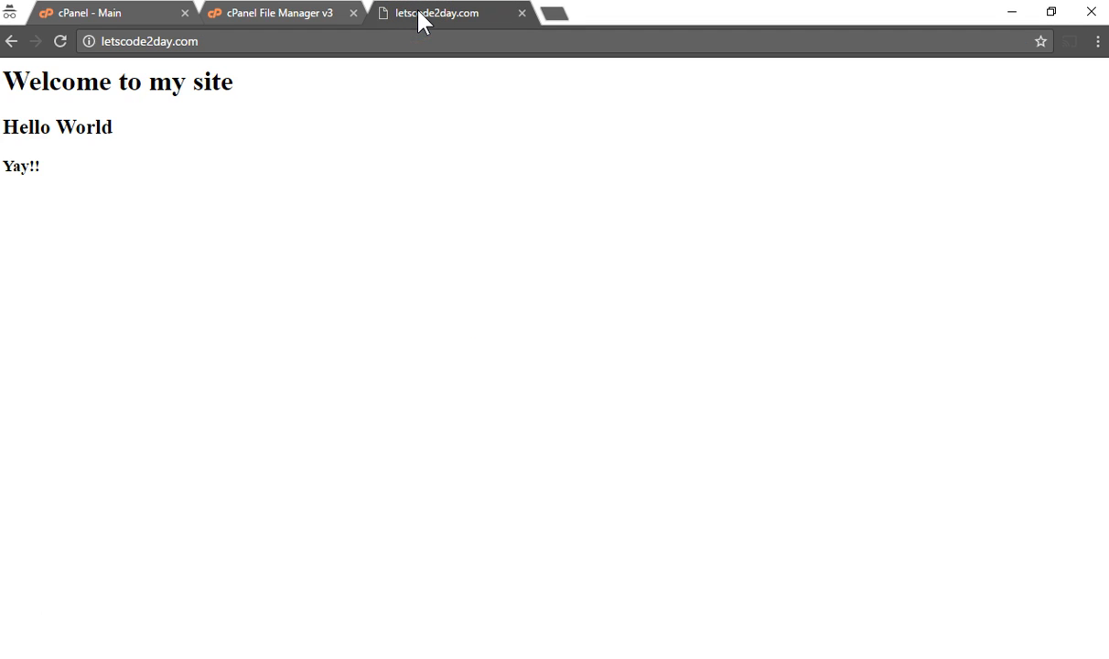
left_click(291, 19)
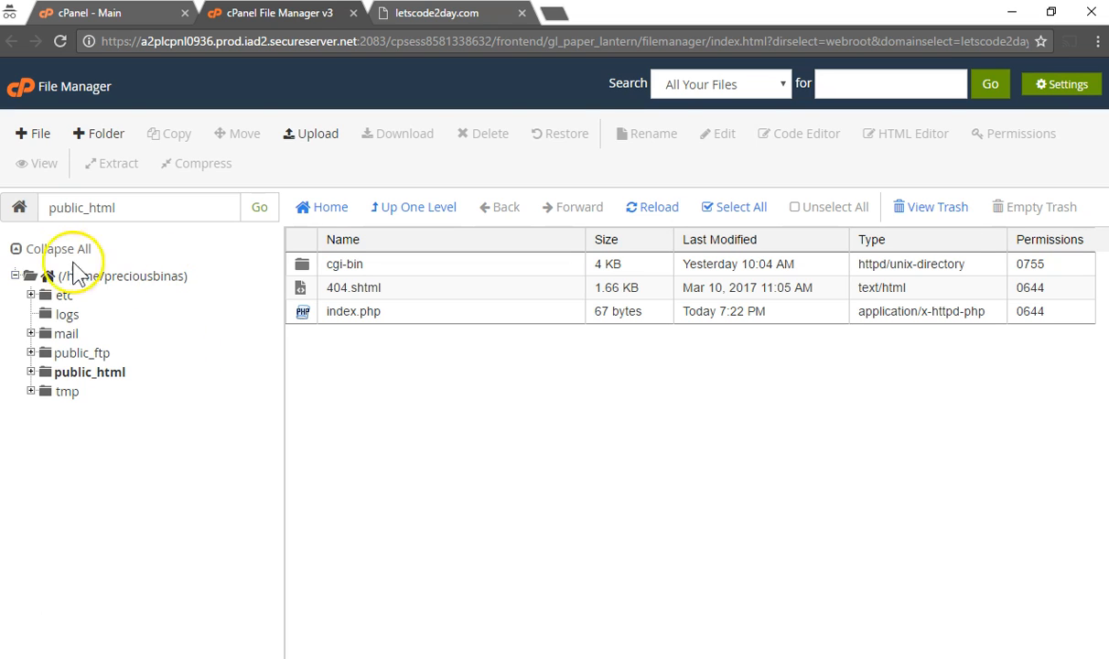
Browse the folder tree, expanding and collapsing home and public_html, then select public_html
left_click(15, 275)
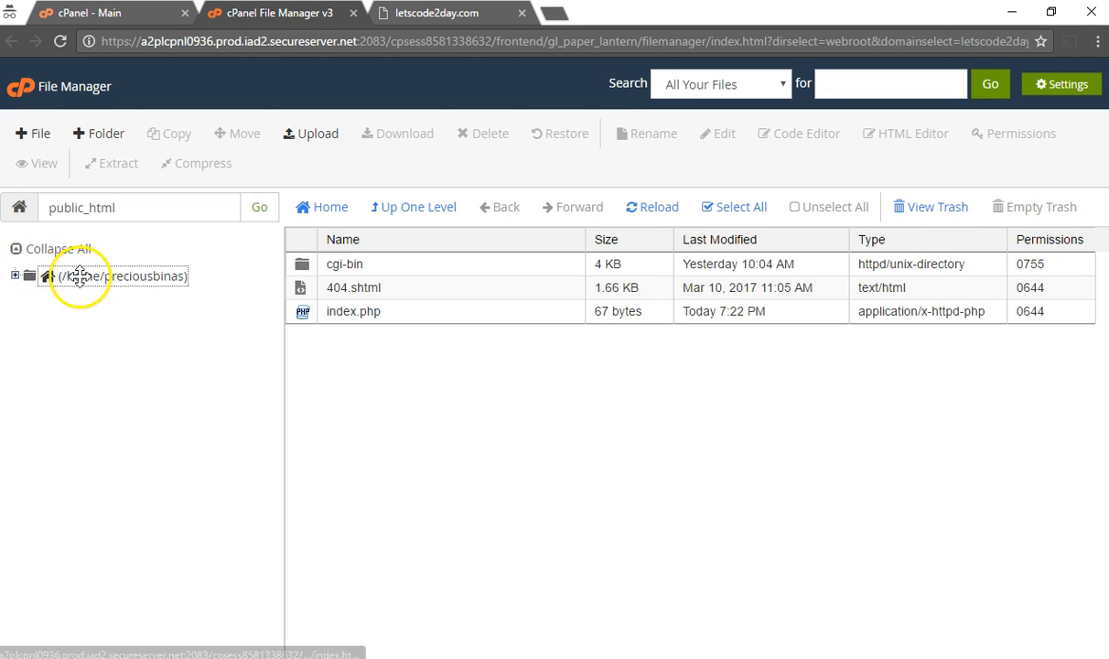
left_click(14, 276)
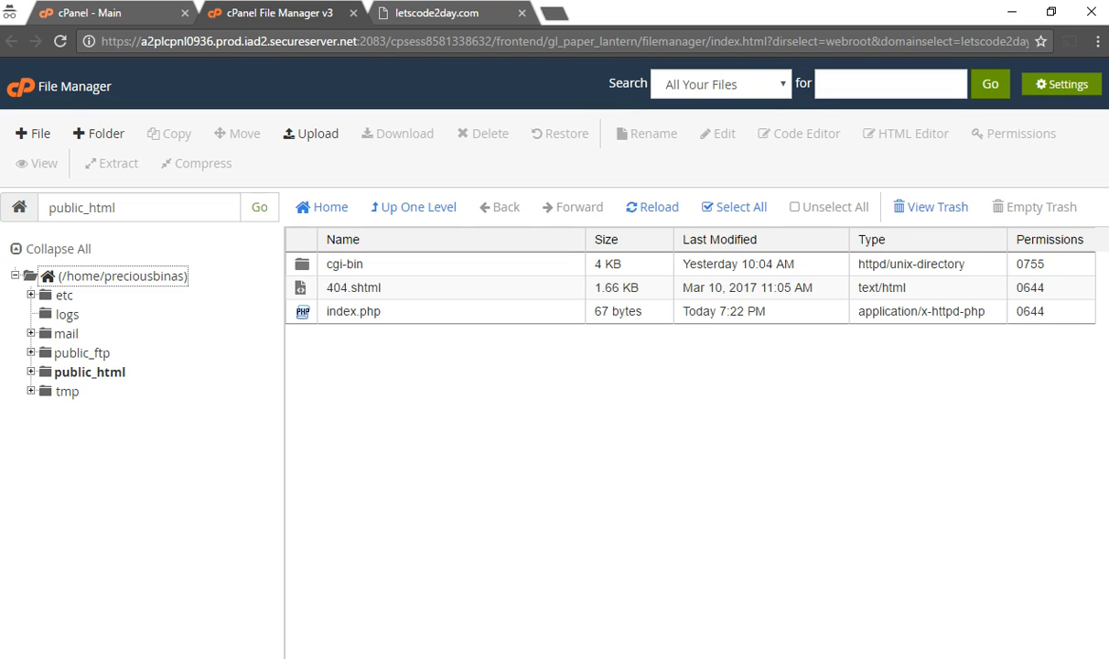
left_click(44, 373)
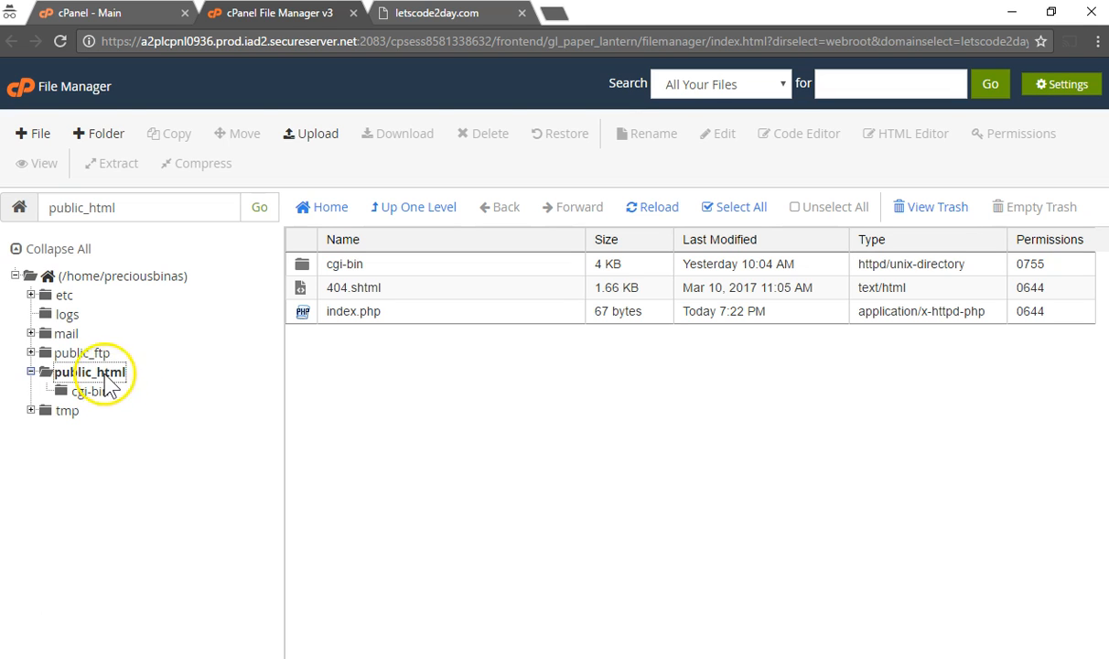
left_click(30, 371)
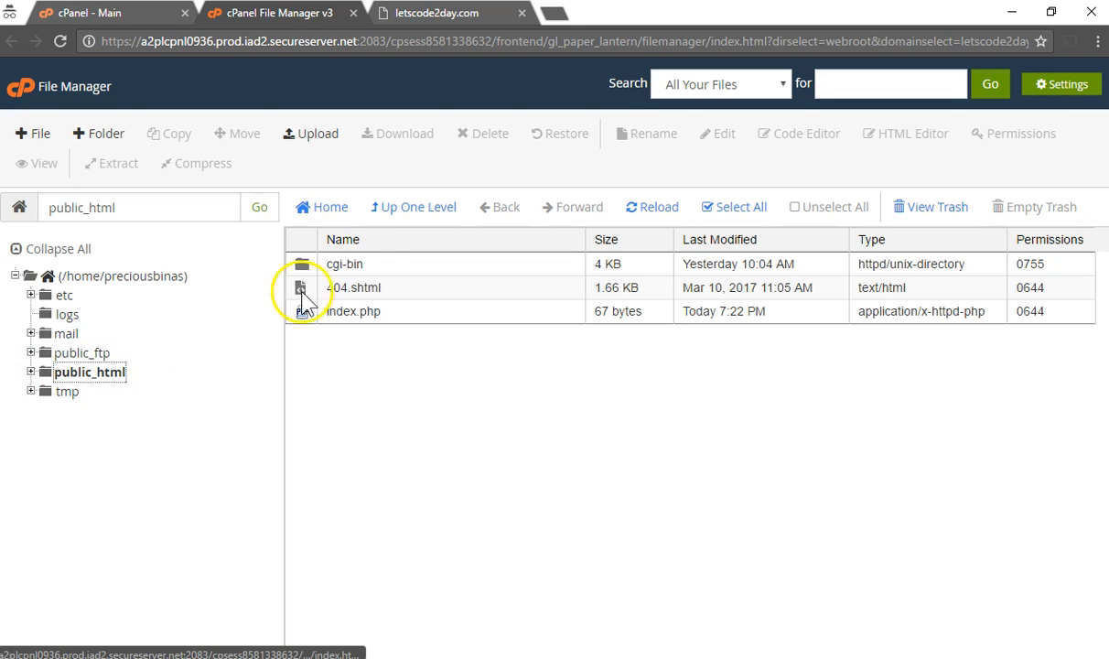
left_click(76, 379)
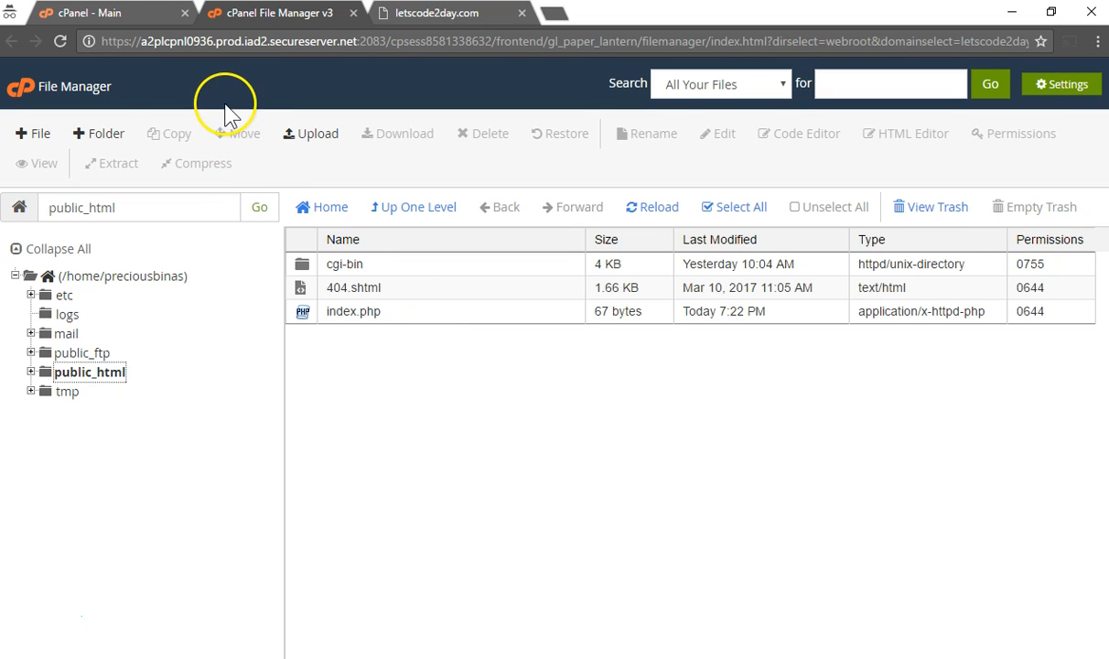
Go from the cPanel home to FTP Accounts and scroll to the Special FTP Accounts list
left_click(135, 15)
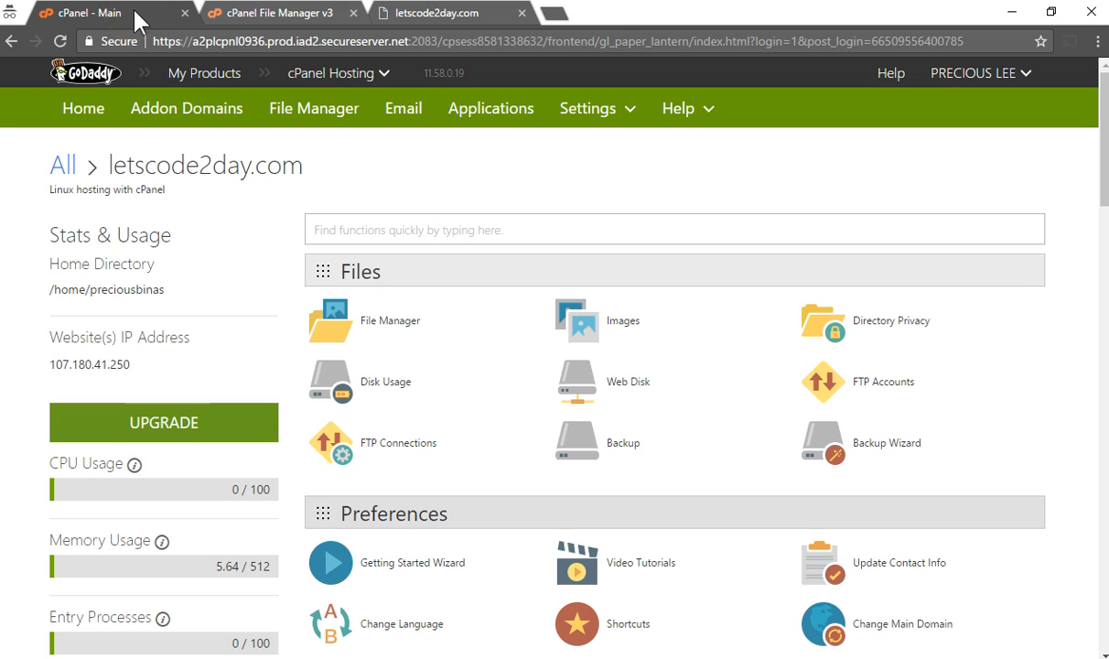
left_click(867, 385)
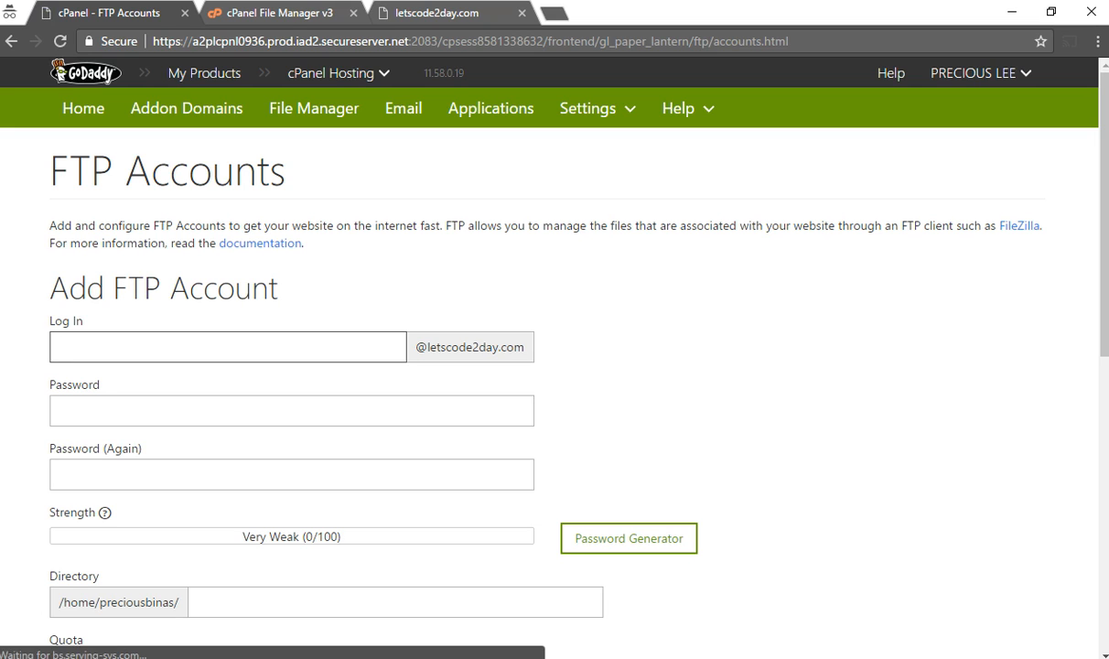
scroll(970, 540, "down", 7)
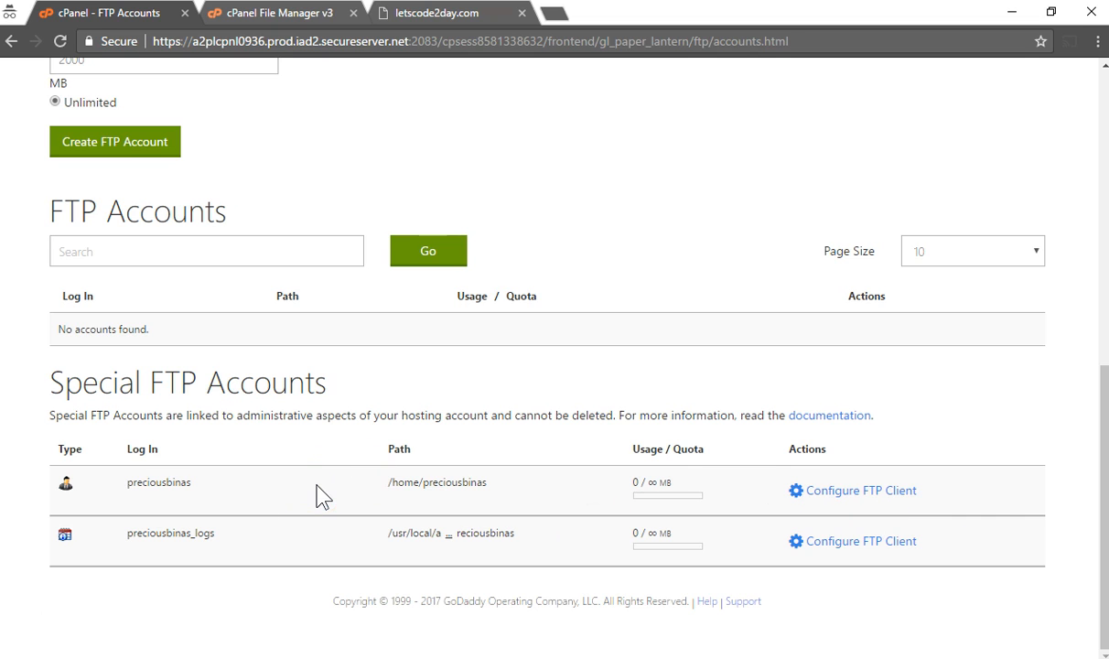
left_click_drag(384, 485, 494, 494)
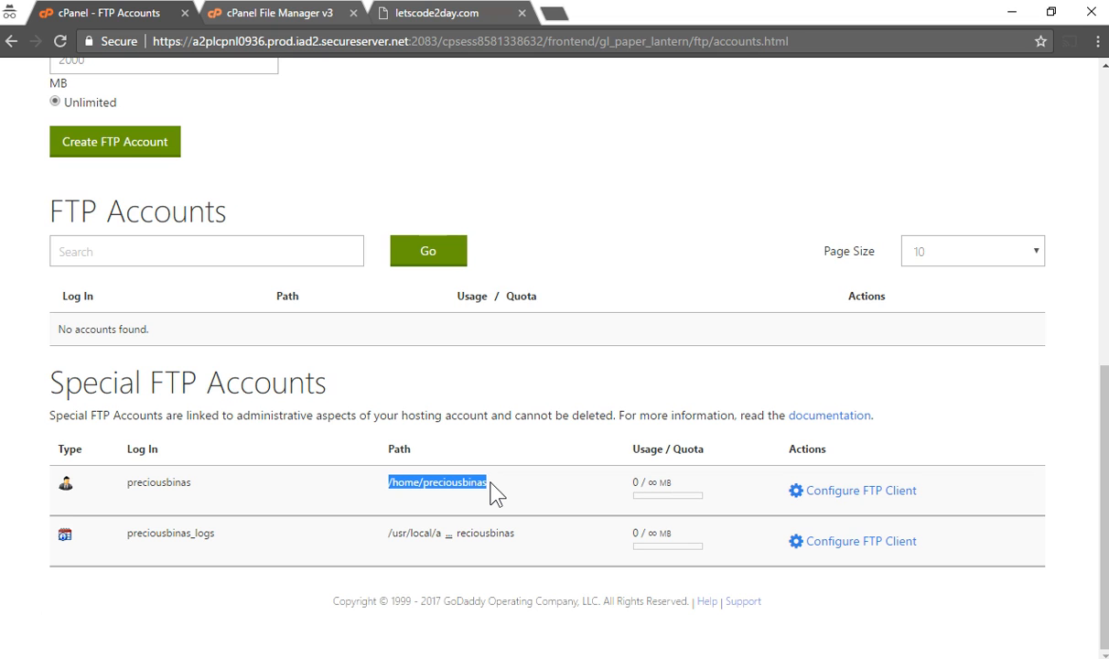
left_click(209, 486)
left_click_drag(208, 486, 126, 491)
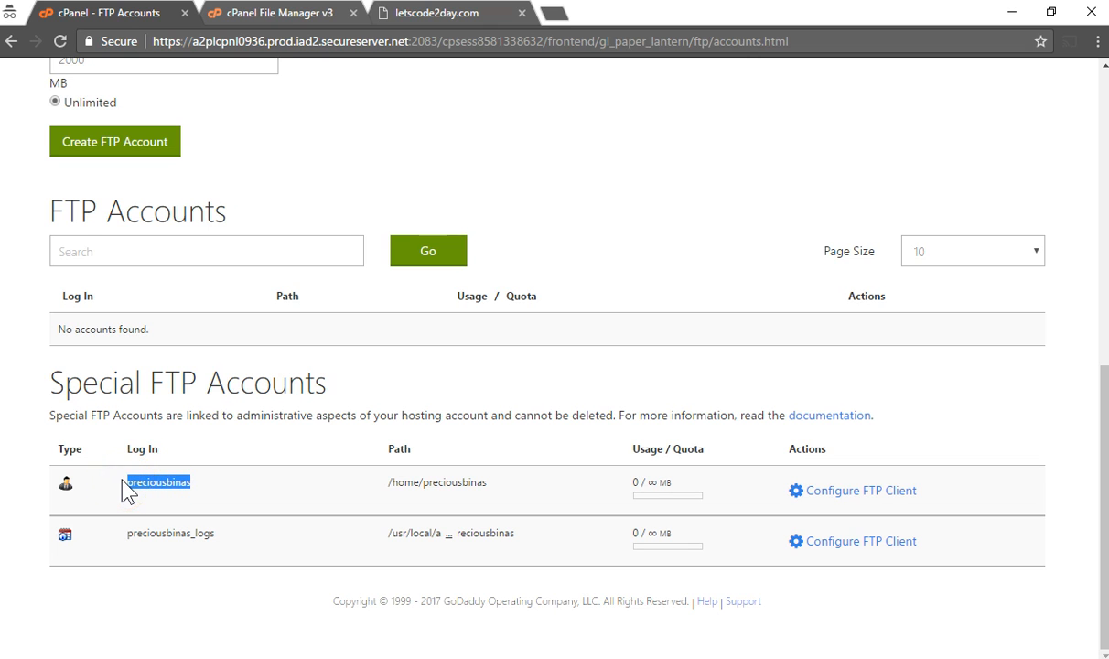
left_click(208, 495)
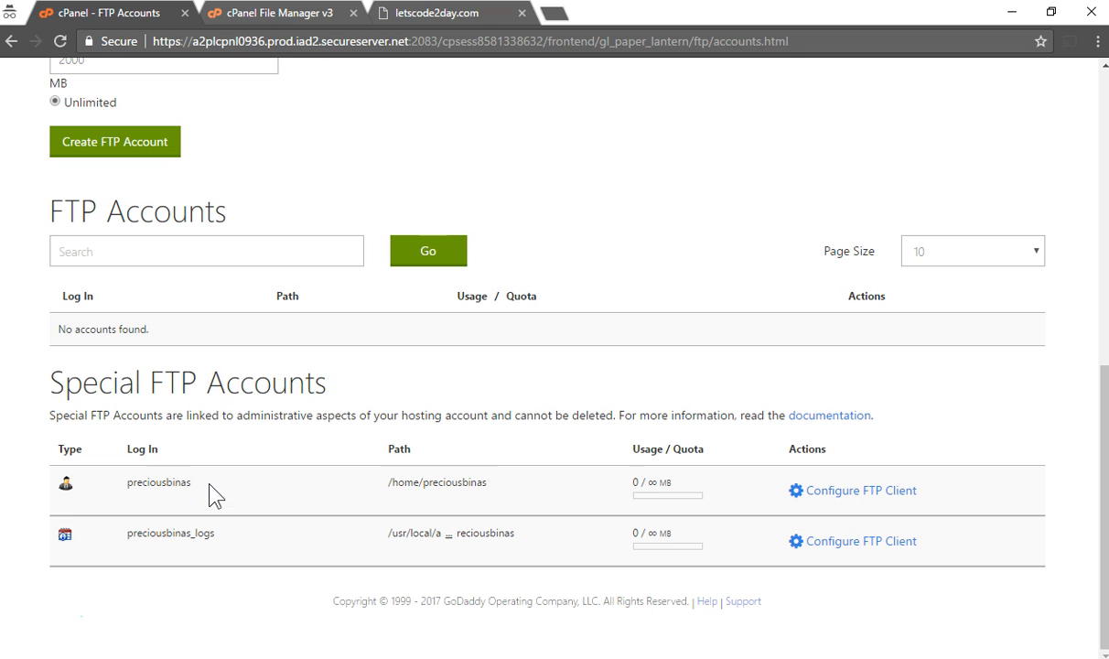
left_click_drag(197, 487, 124, 487)
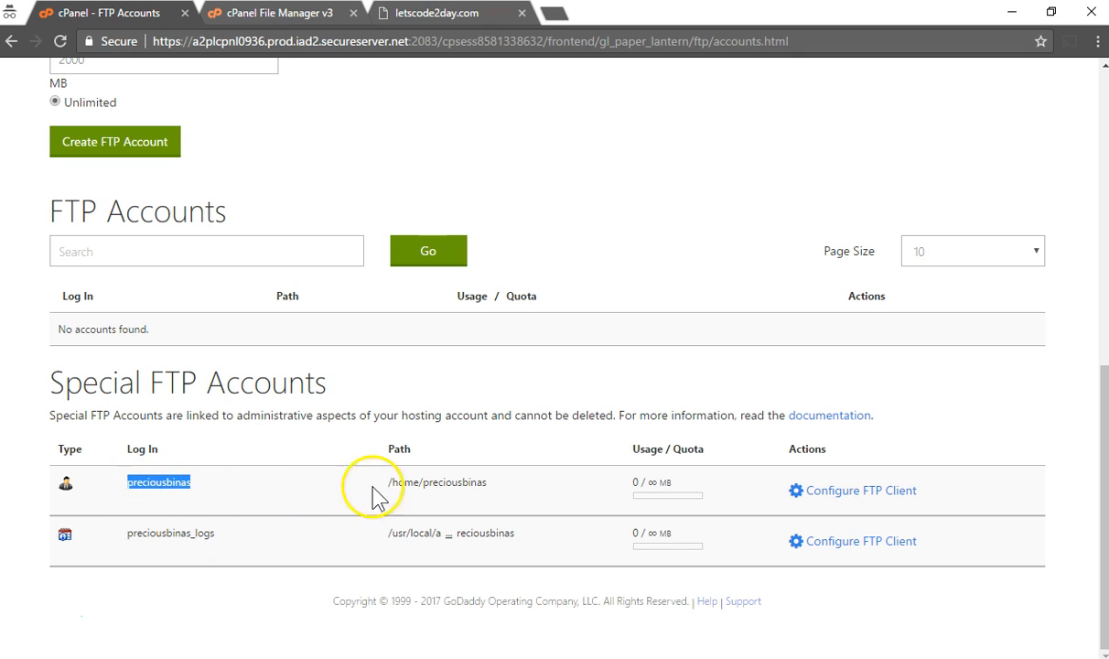
left_click_drag(392, 481, 499, 489)
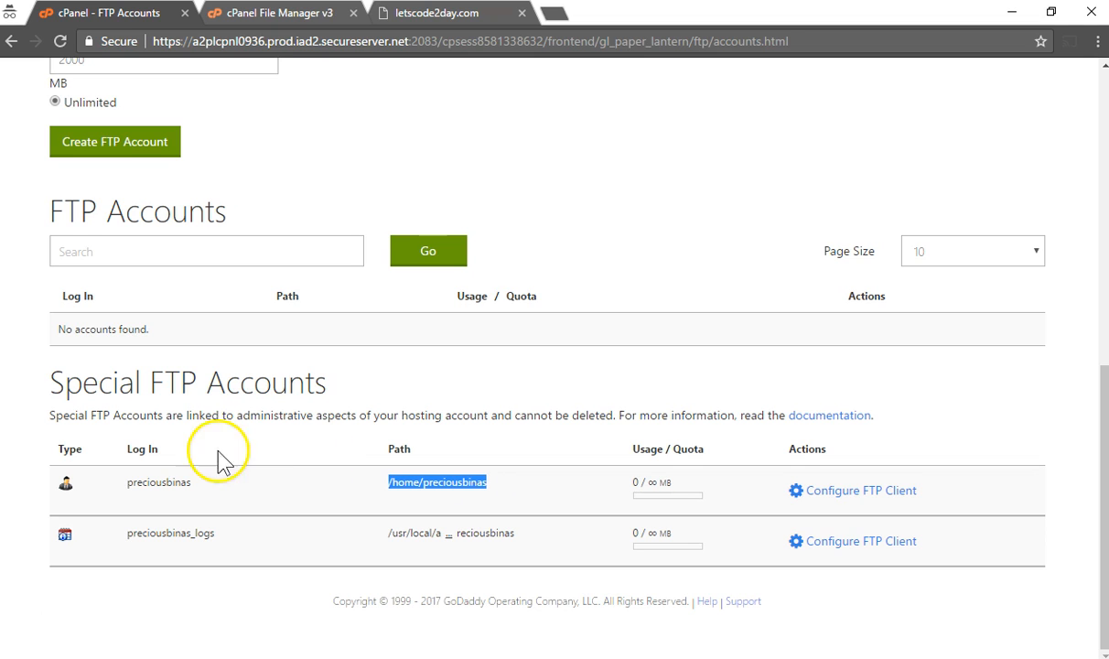
left_click_drag(201, 487, 115, 485)
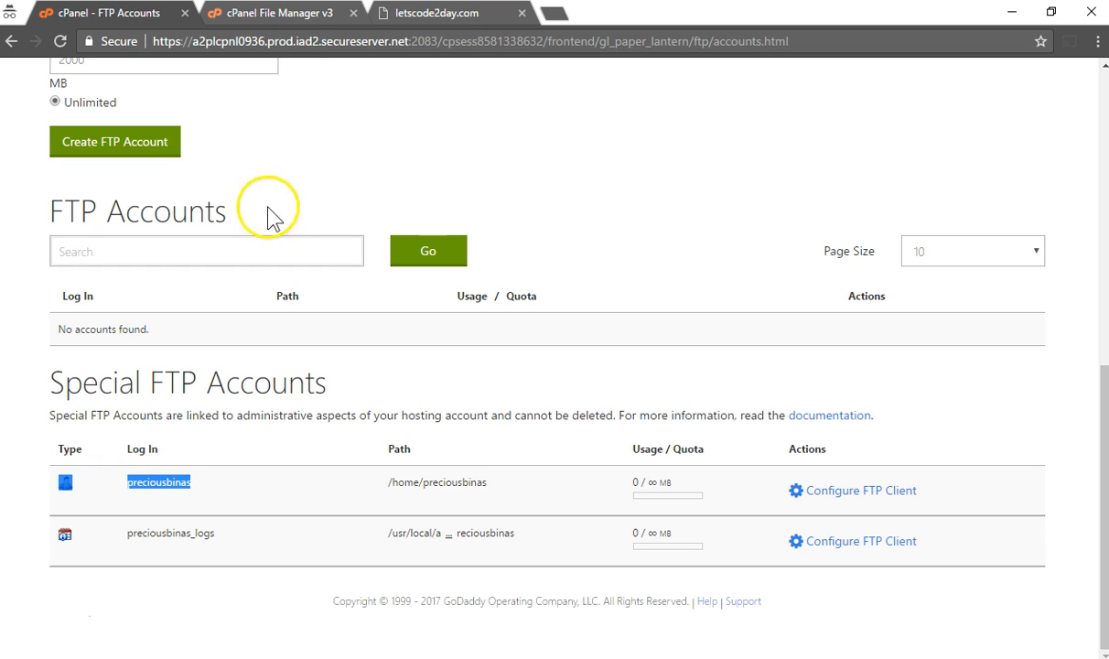
left_click(315, 15)
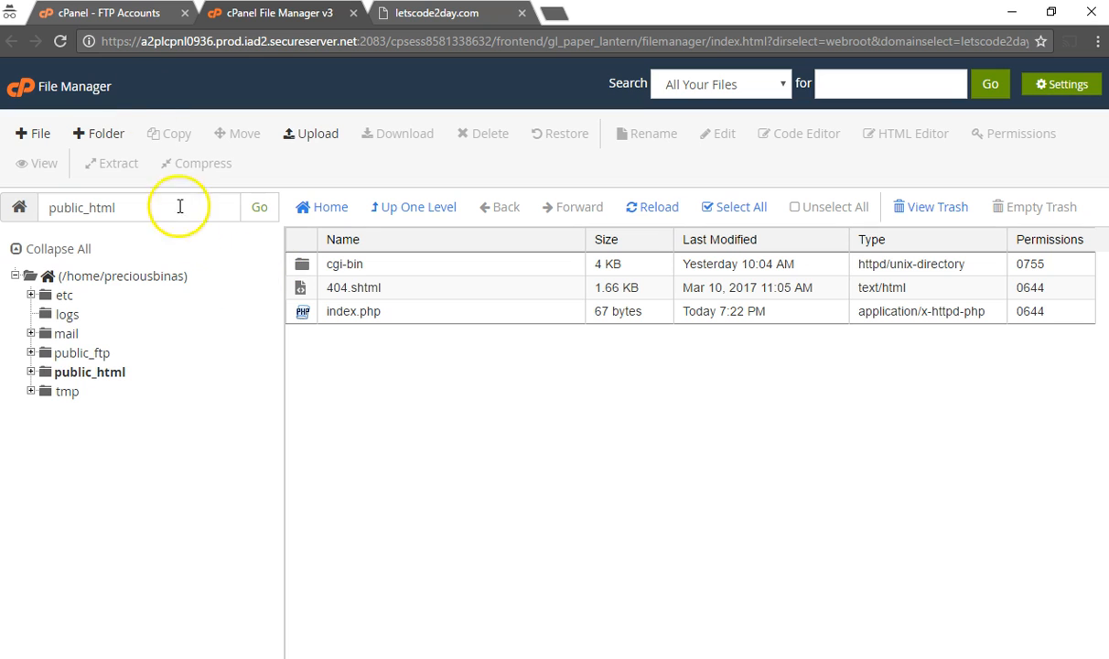
left_click(92, 14)
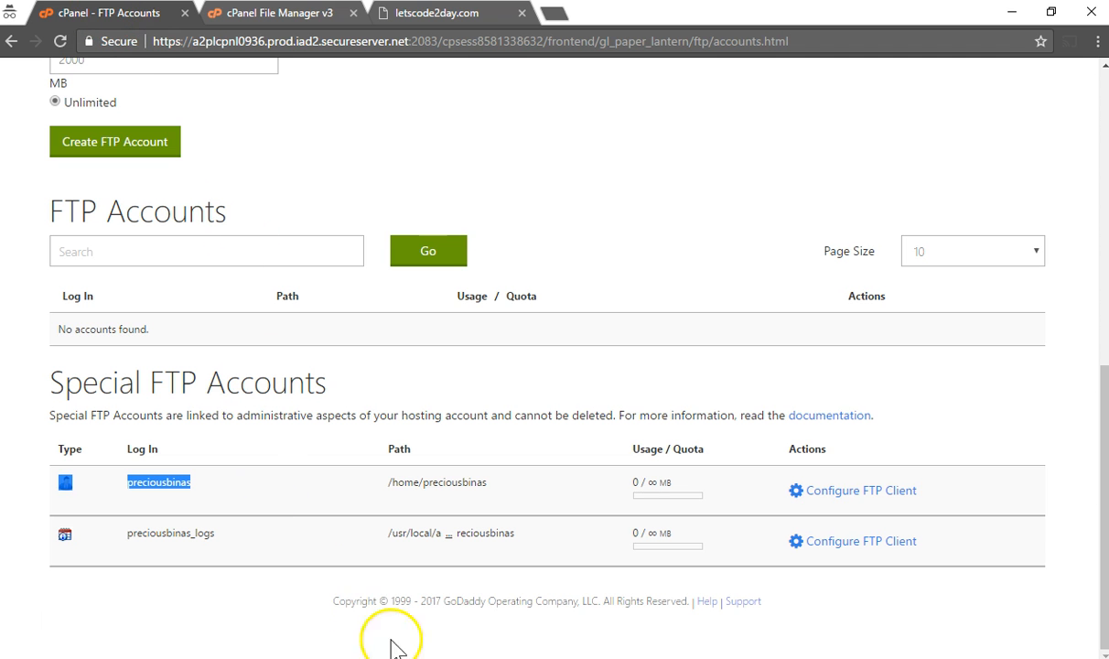
left_click(309, 508)
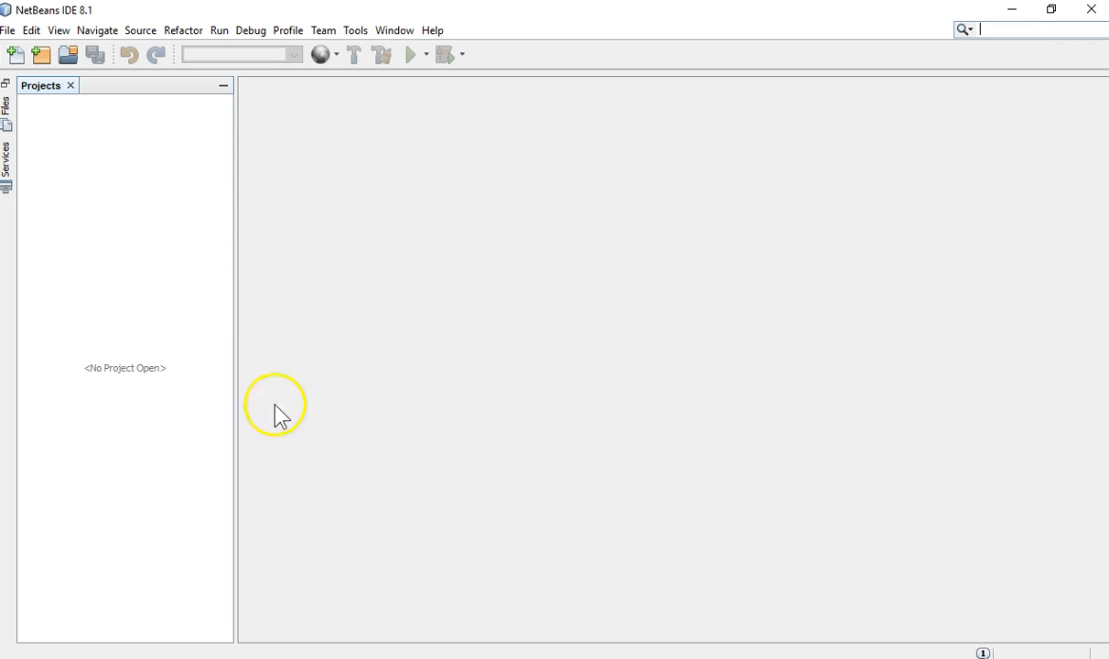
Start a new PHP Application from Remote Server project with its sources on the Desktop
left_click(41, 60)
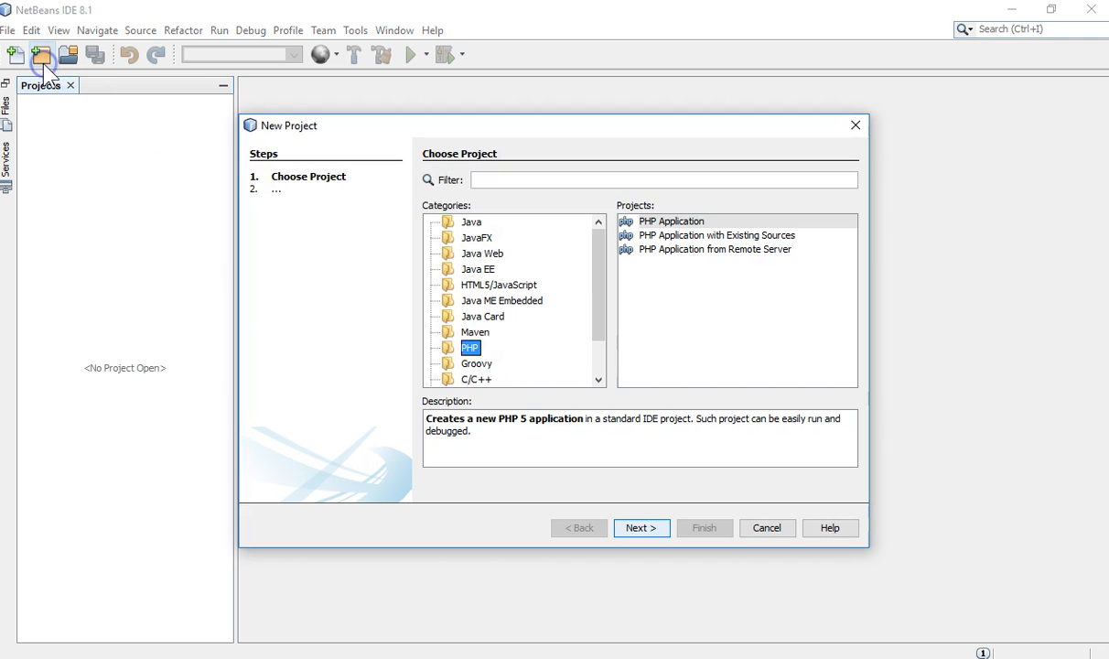
left_click(670, 253)
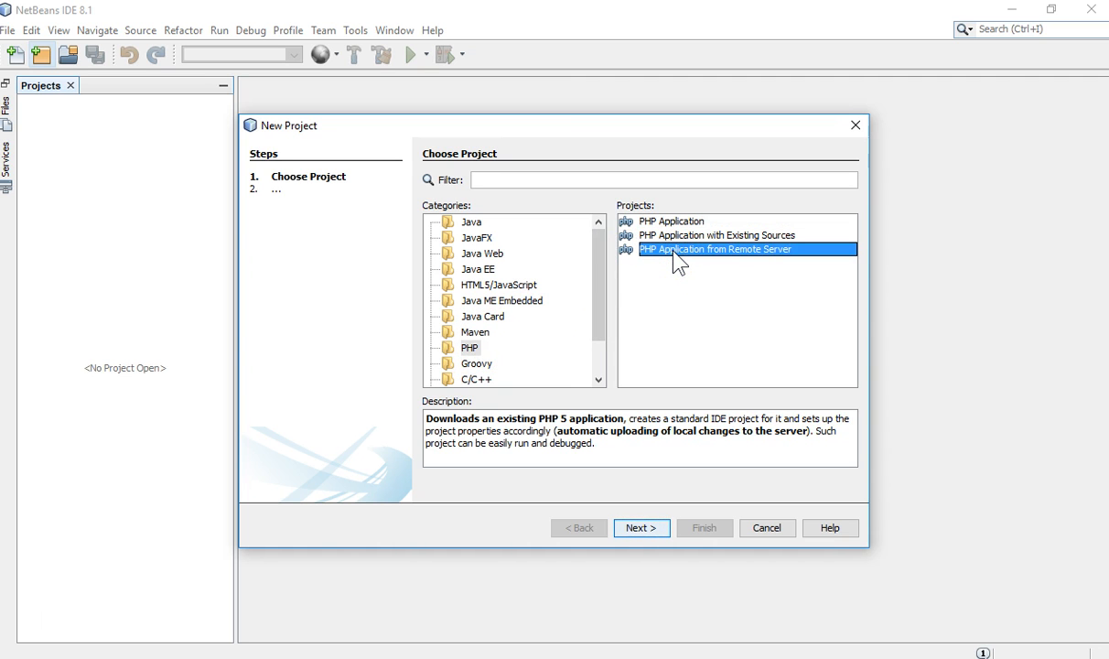
left_click(645, 531)
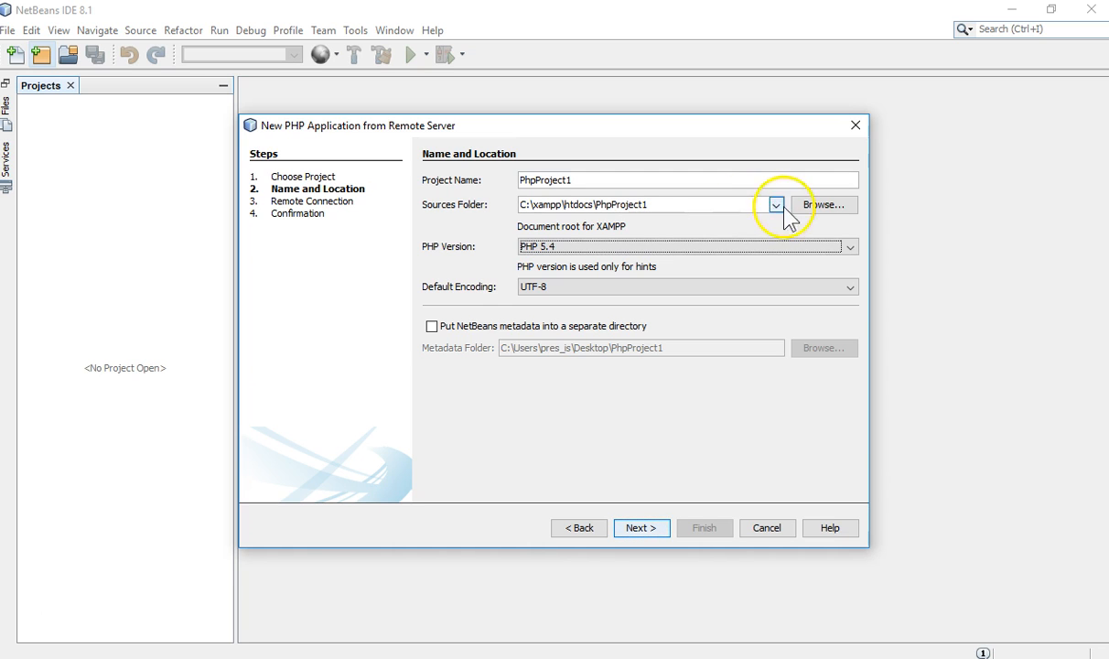
left_click(837, 206)
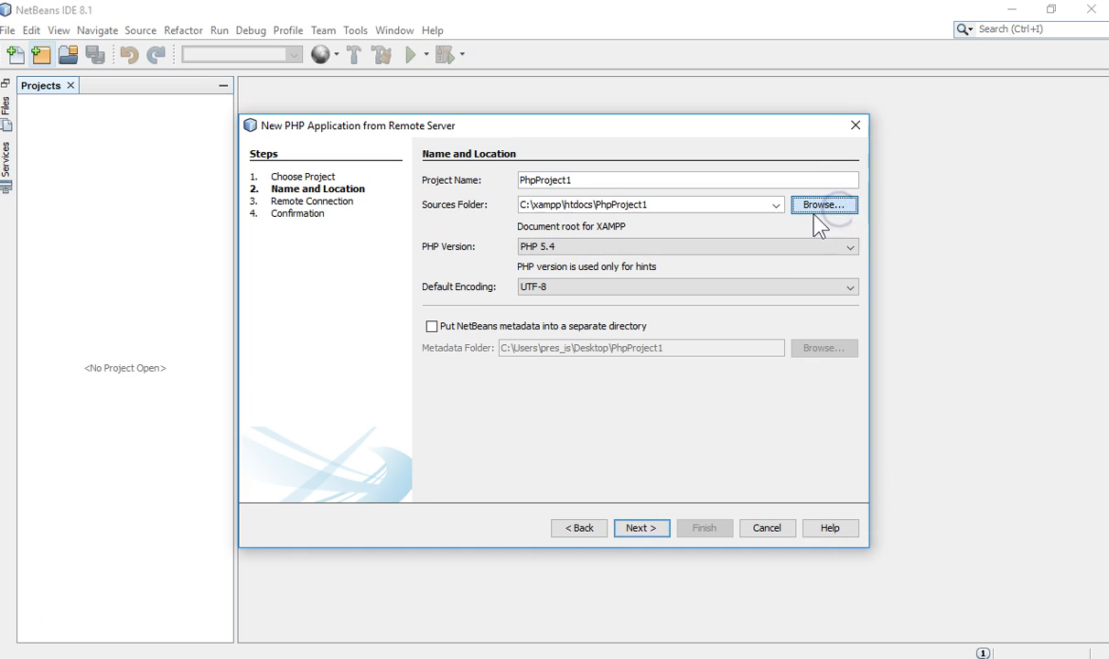
left_click(756, 249)
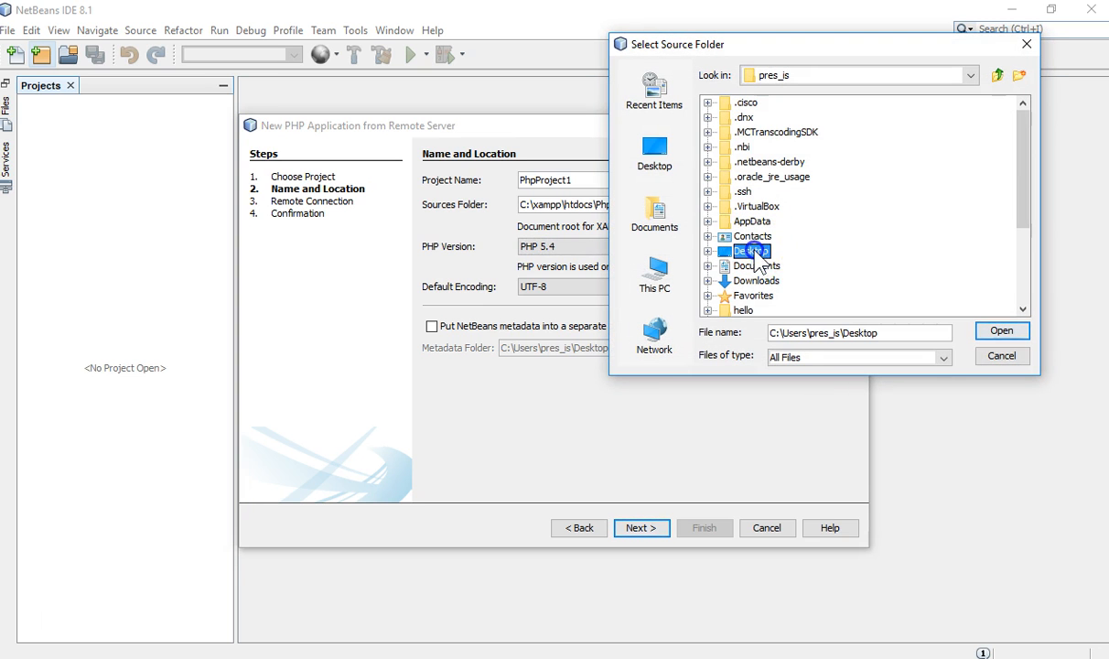
left_click(1005, 335)
Name the project letscode2day and add a letscode2day folder to the sources path
left_click(585, 180)
key("BackSpace")
key("BackSpace")
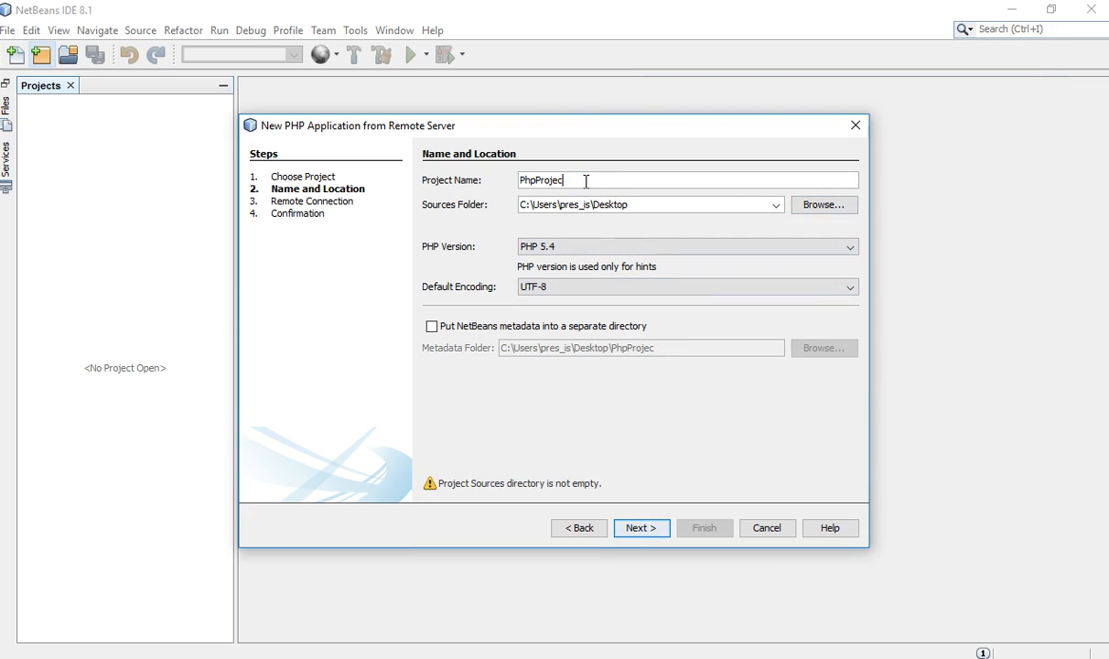
key("BackSpace")
key("BackSpace")
key("BackSpace")
key("BackSpace")
key("BackSpace")
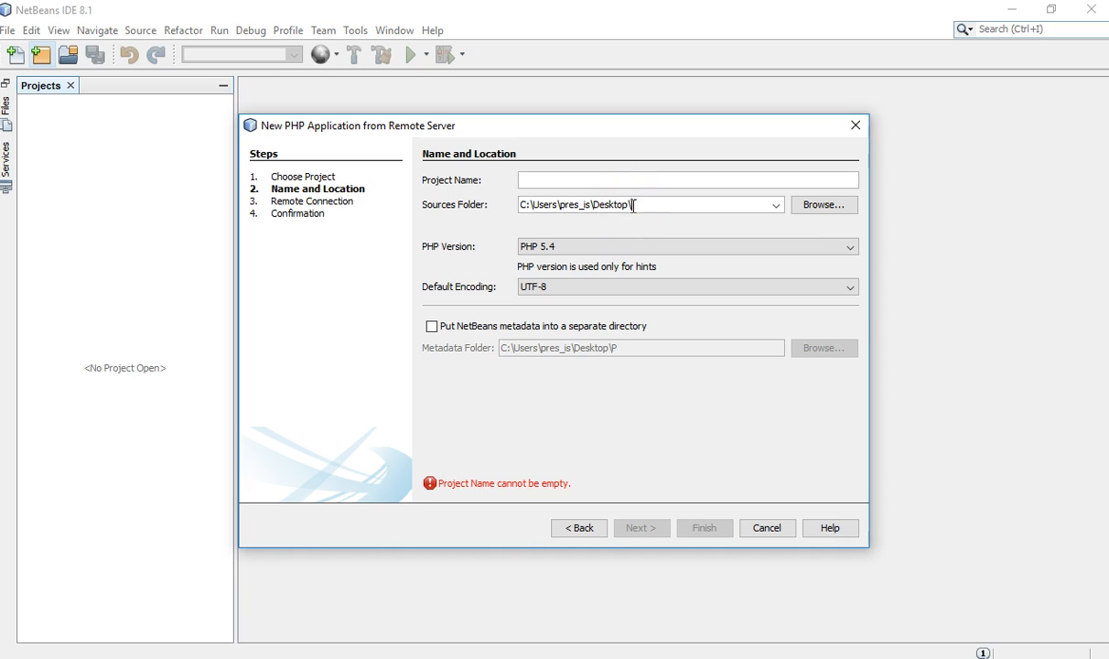
left_click(624, 179)
type("letscode2day")
left_click(644, 205)
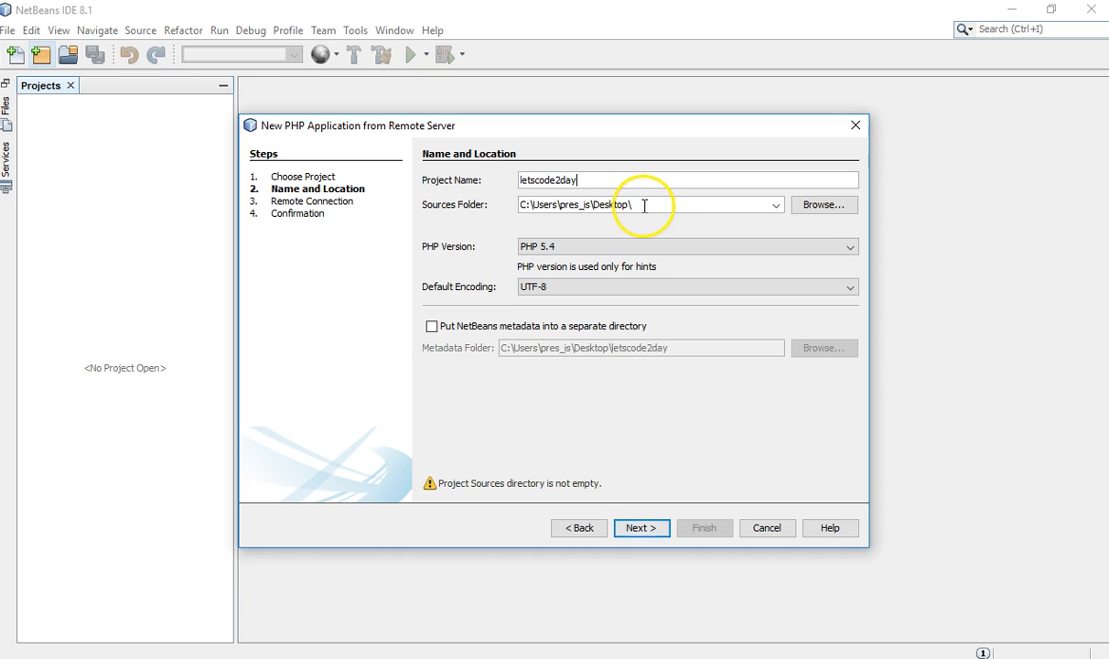
type("let")
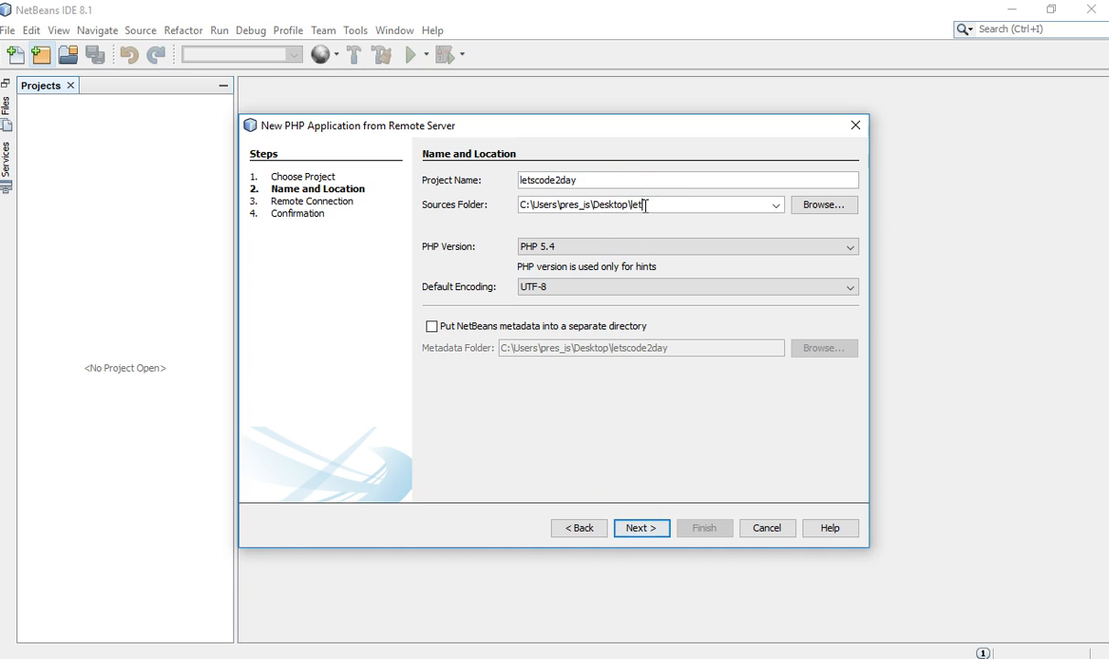
type("scode2day")
left_click(642, 528)
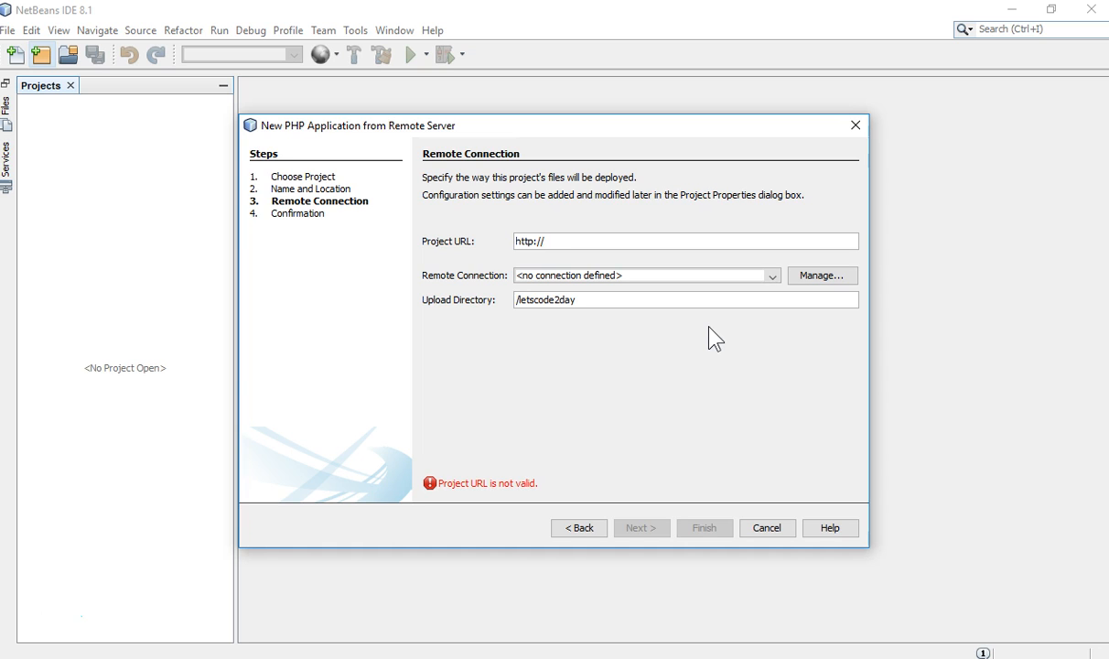
type("www.letscode2day.com")
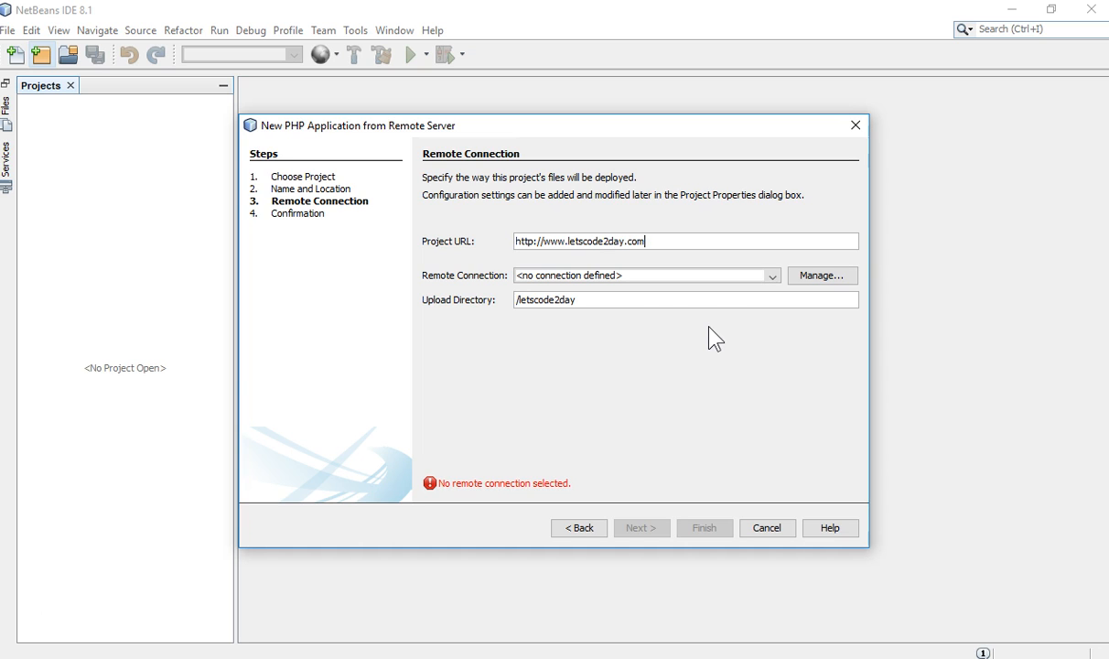
left_click(676, 298)
key("BackSpace")
key("BackSpace")
key("BackSpace")
key("BackSpace")
key("BackSpace")
key("BackSpace")
key("BackSpace")
key("BackSpace")
key("BackSpace")
key("BackSpace")
Create a new FTP-type remote connection named admin_ftp_letscode2day
left_click(821, 277)
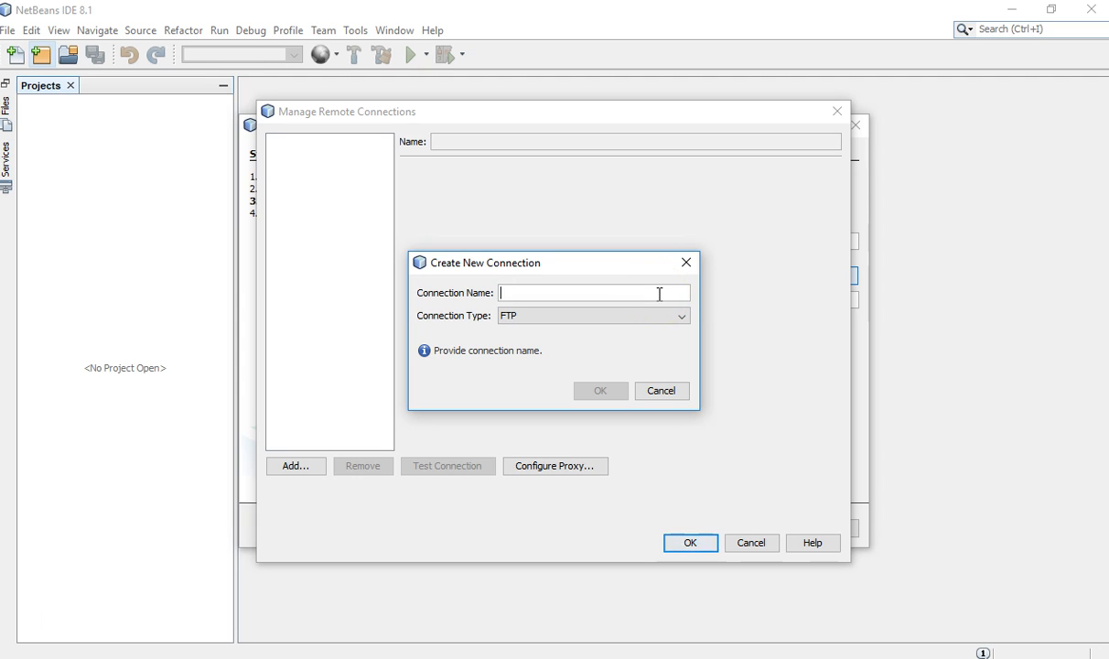
type("admi")
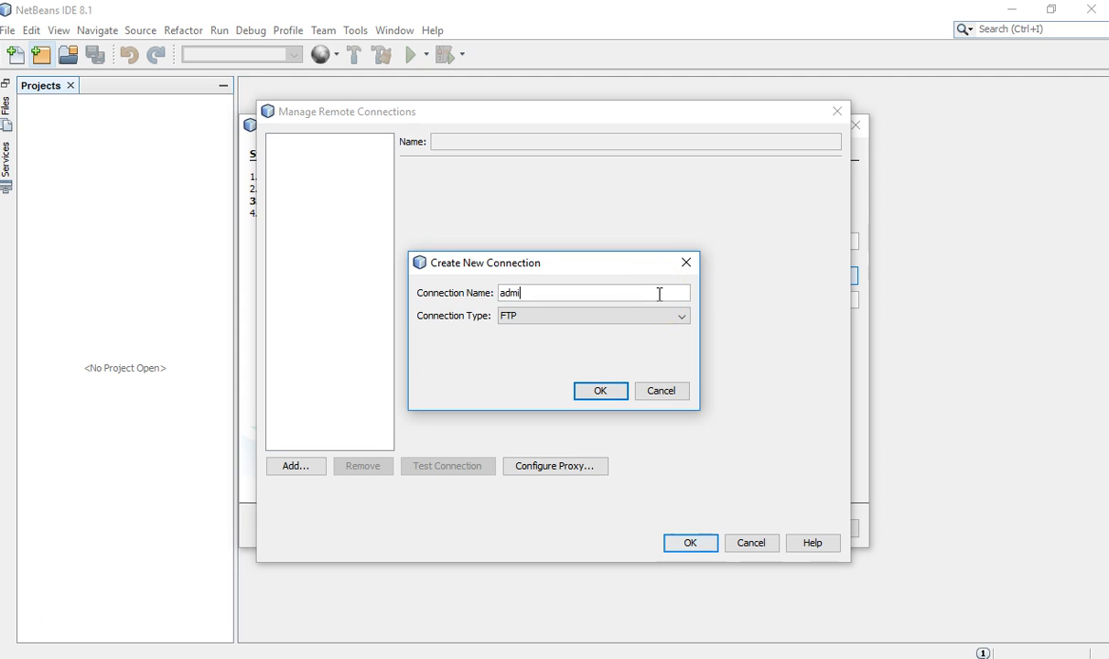
type("n_ftp_letscode2day")
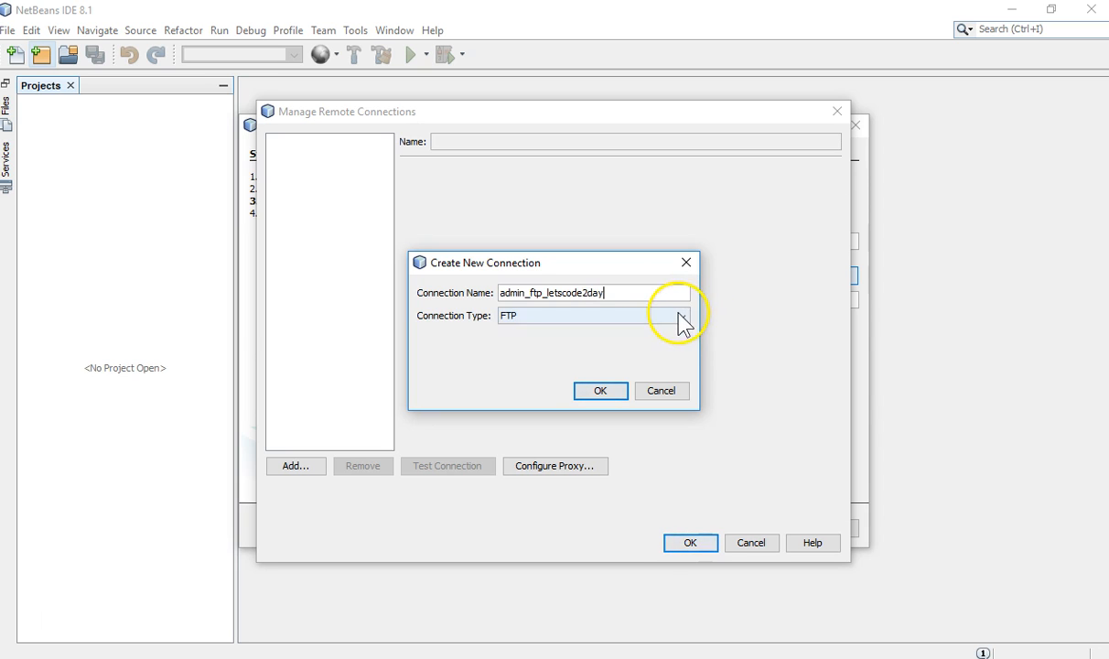
left_click(679, 315)
left_click(661, 333)
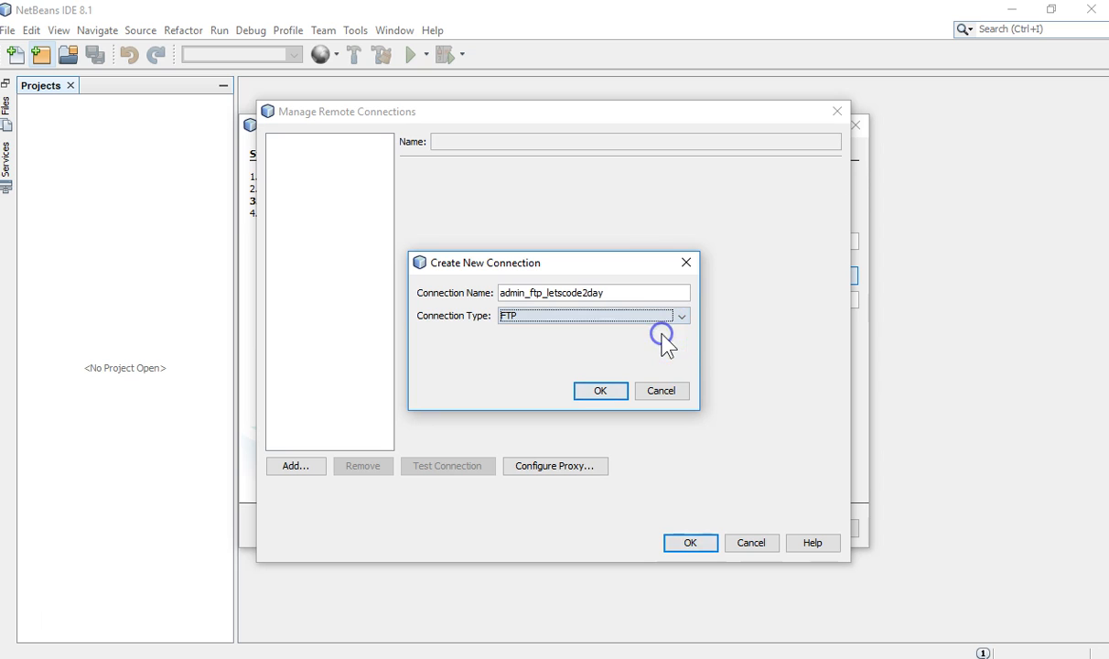
left_click(611, 391)
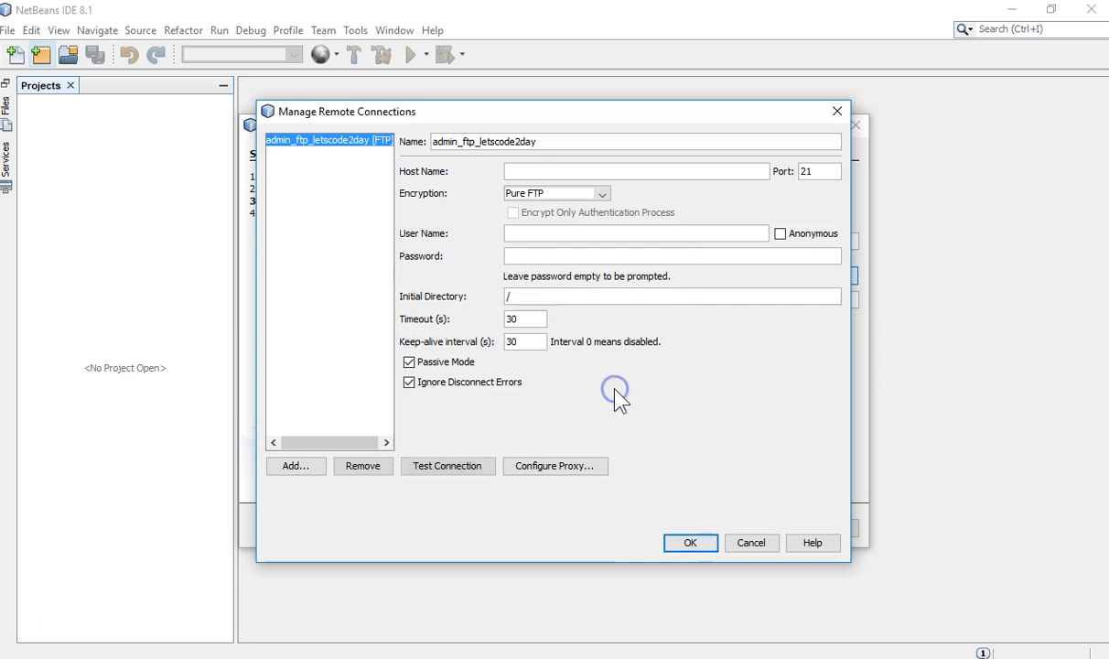
Paste 107.180.41.250 into the connection's Host Name field
left_click(536, 171)
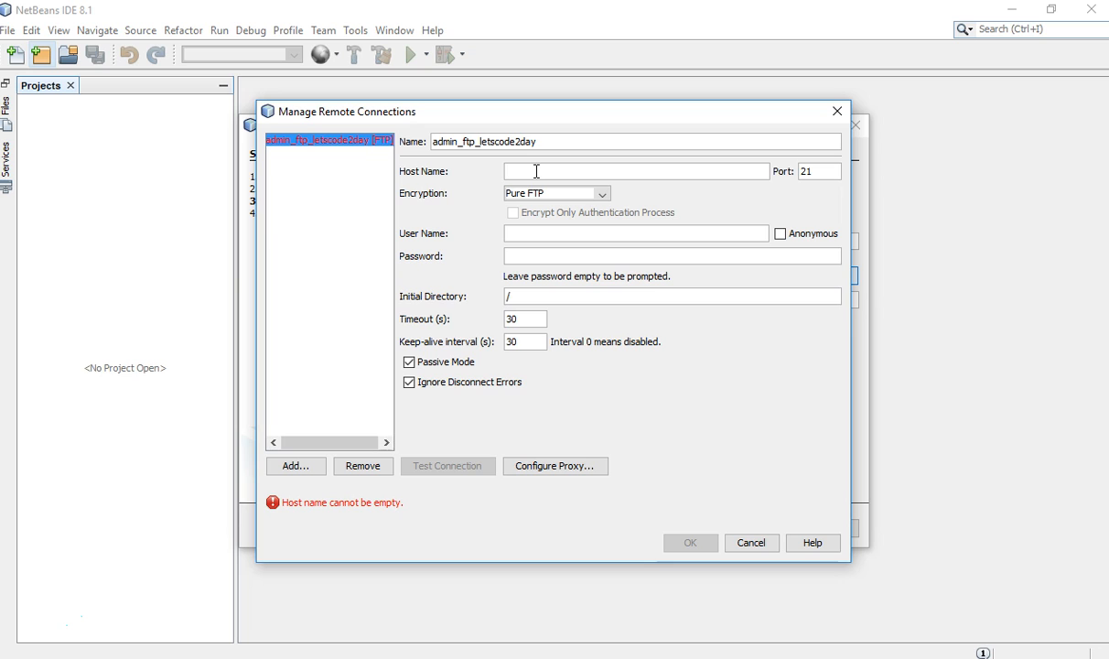
type("107.180.41.250")
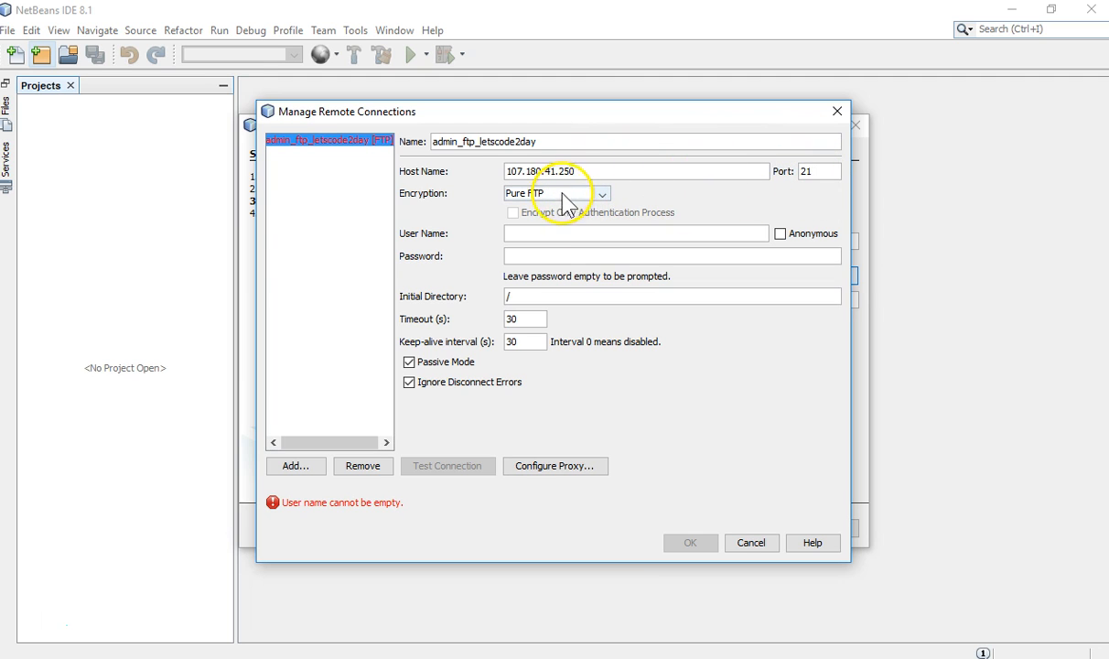
Enter the cPanel special FTP login as the connection's User Name
left_click(569, 235)
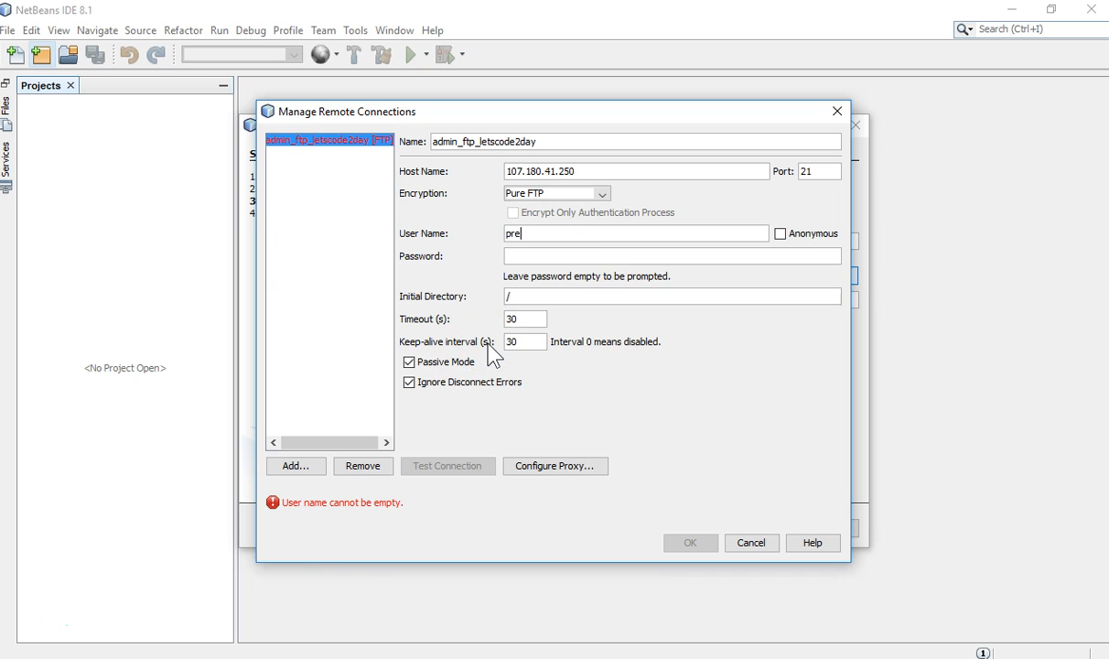
type("preciousbinas")
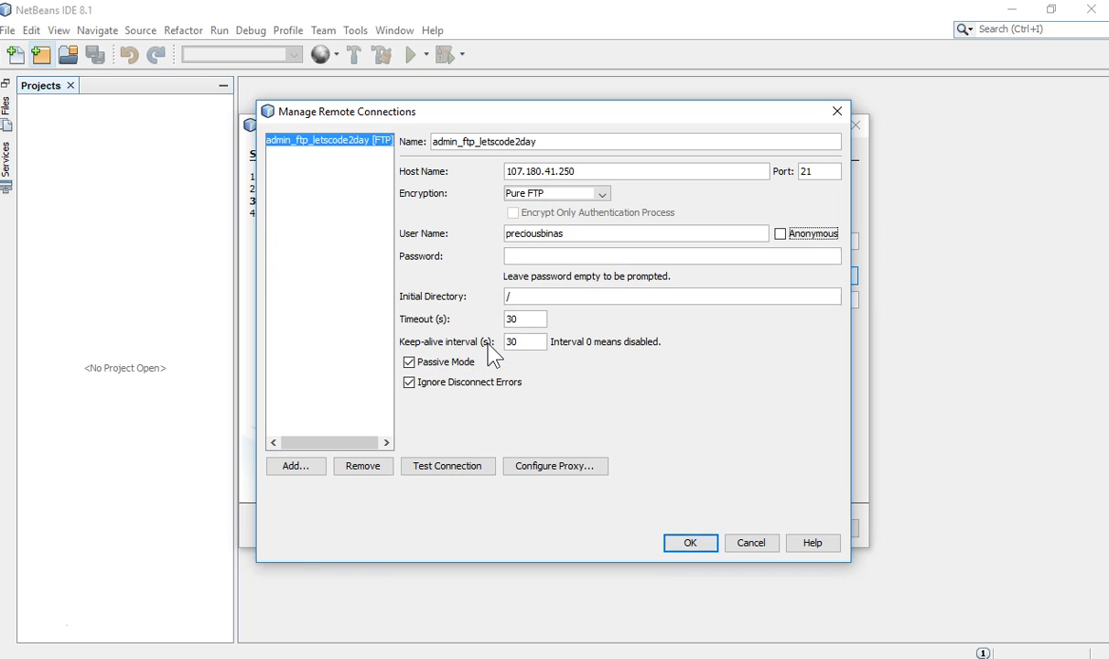
Enter the FTP password, test the connection successfully, and save admin_ftp_letscode2day
key("Tab")
type("•")
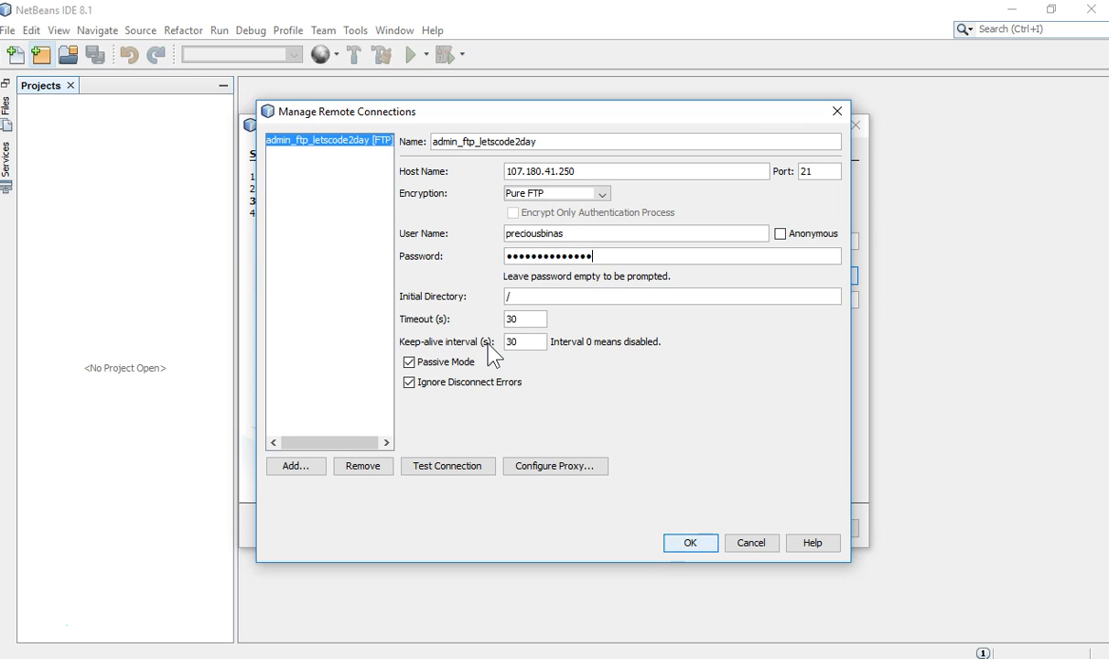
left_click(525, 299)
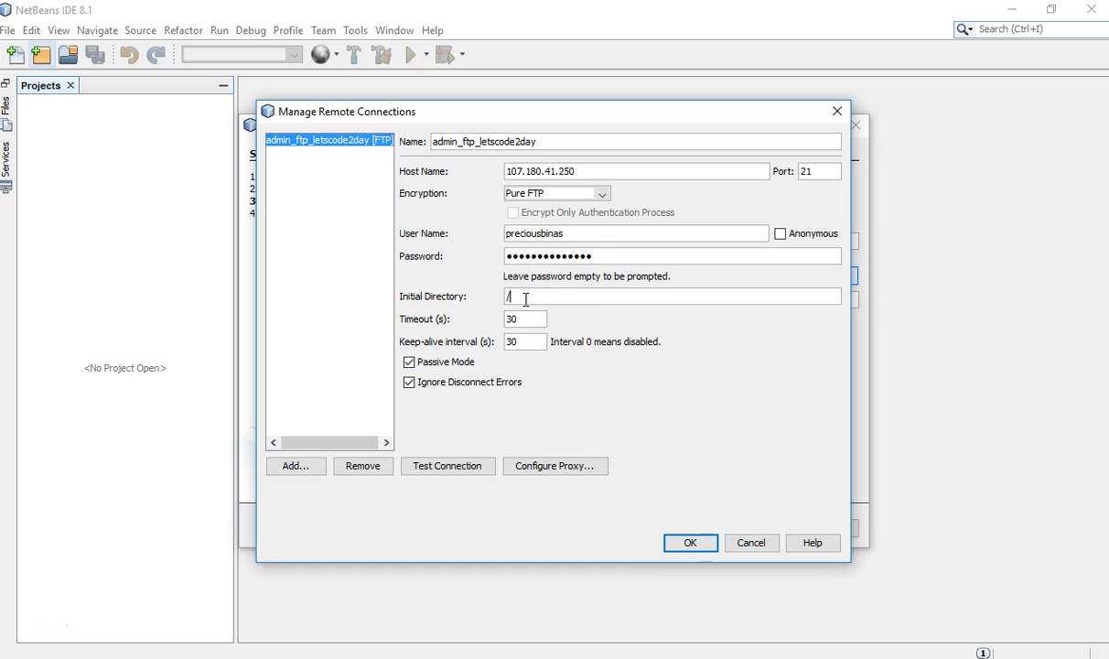
left_click(476, 468)
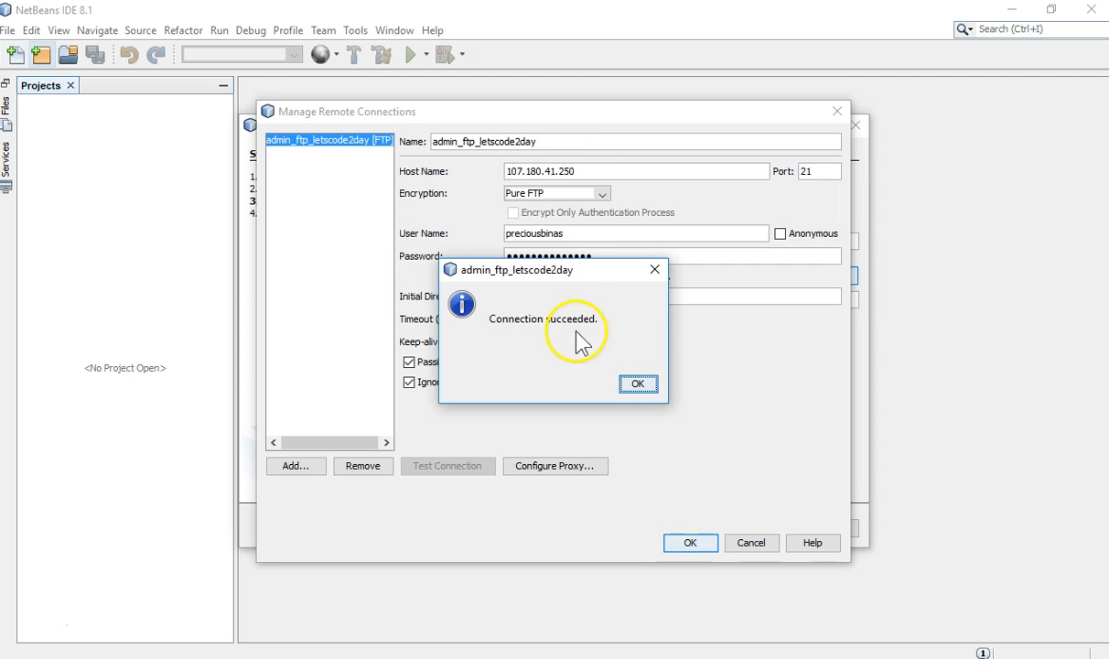
left_click(625, 385)
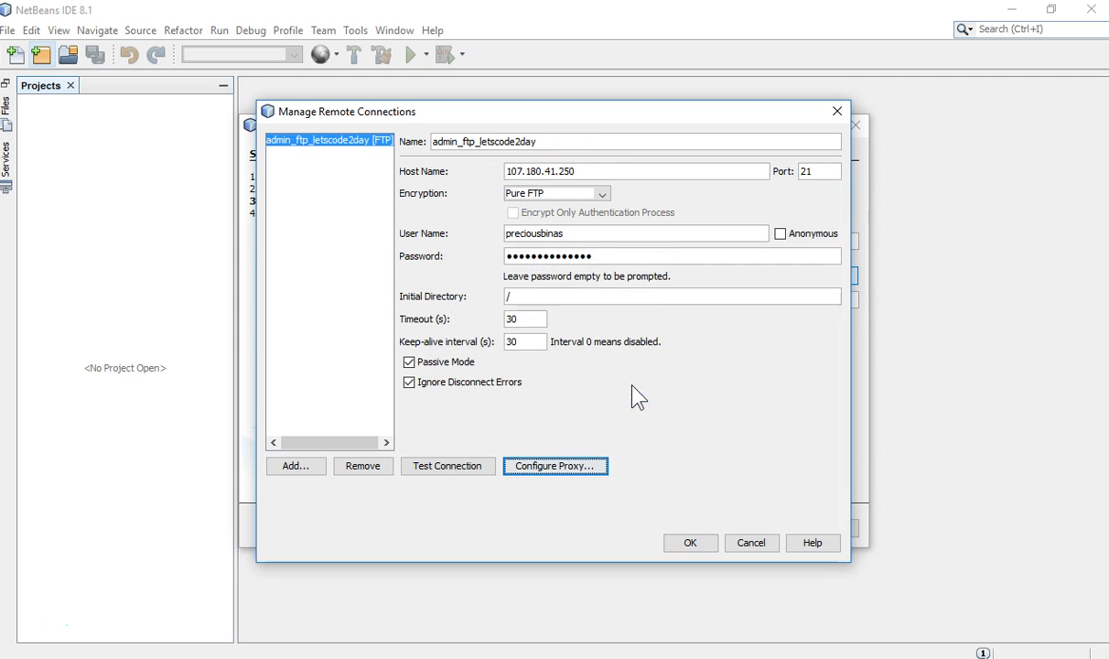
left_click(691, 544)
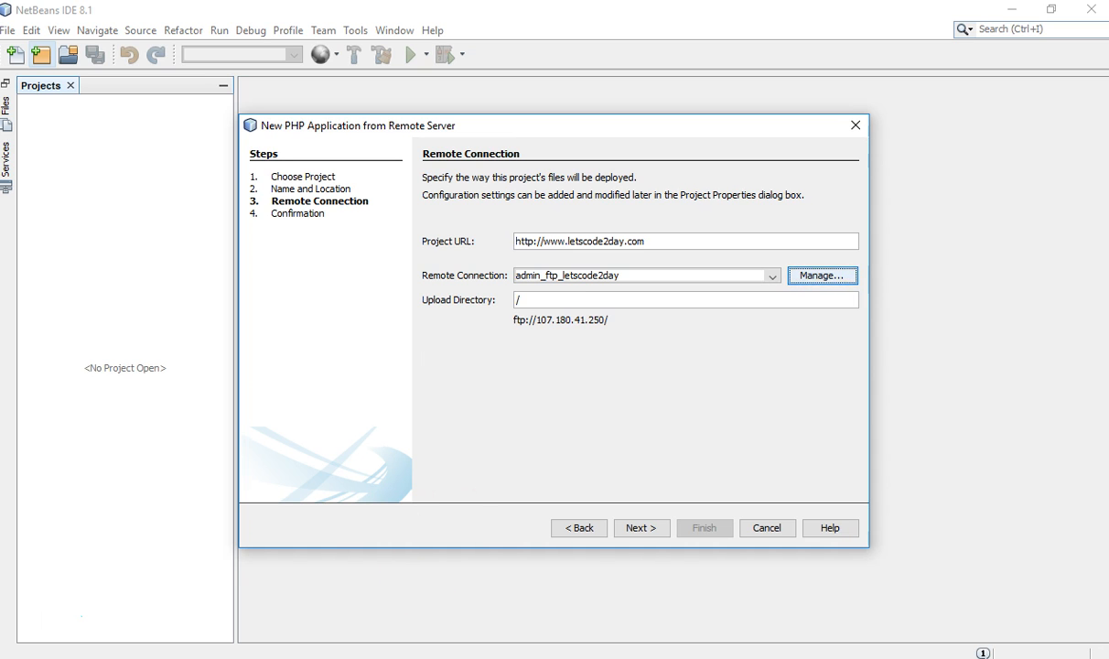
left_click(259, 657)
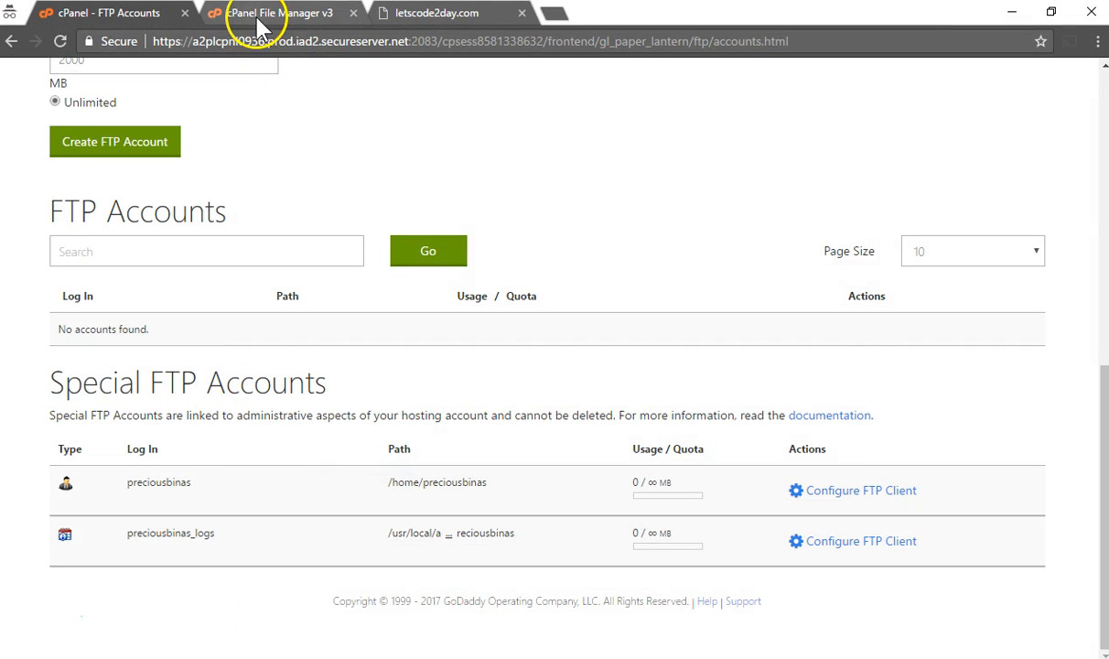
left_click(259, 18)
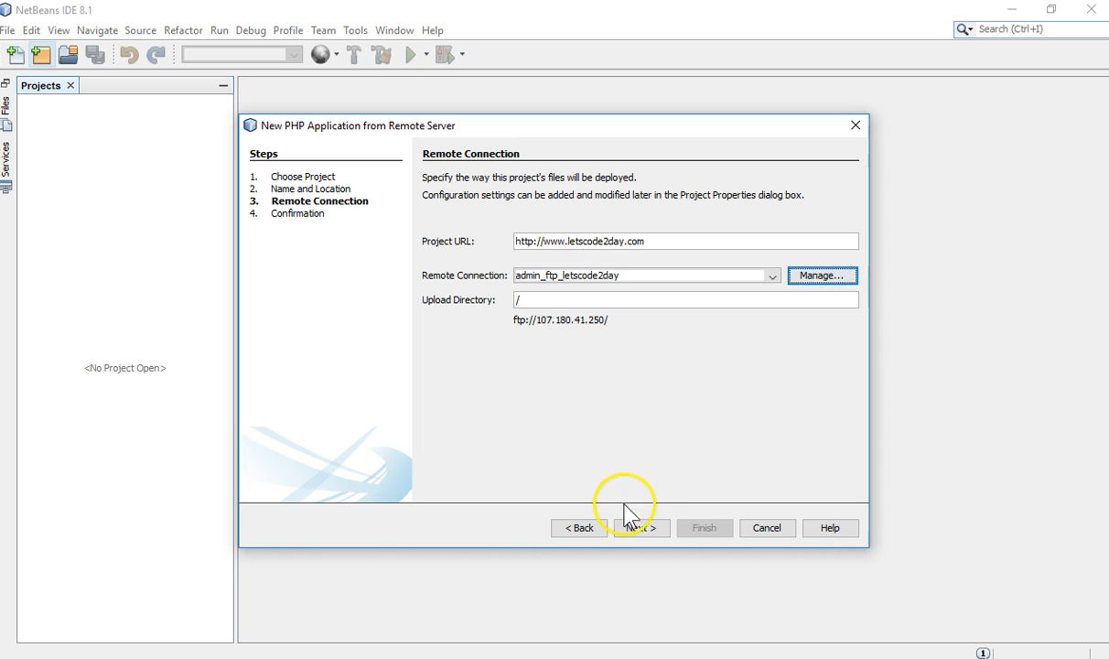
Advance to the list of remote server files to download and scroll through it
left_click(646, 529)
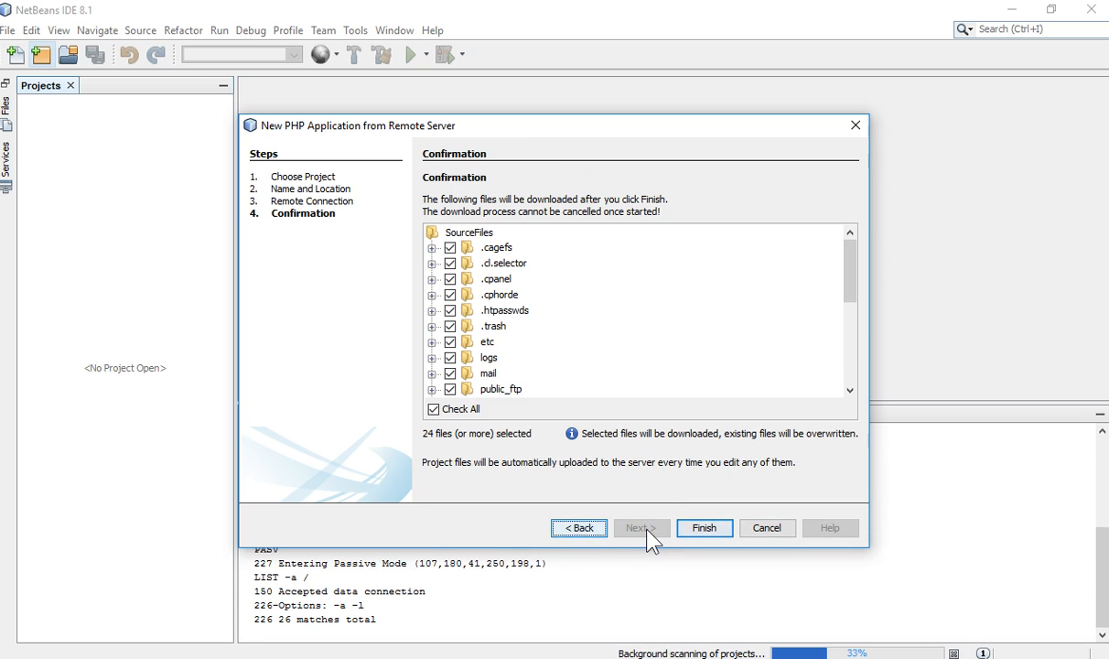
scroll(609, 357, "down", 1)
scroll(609, 353, "down", 4)
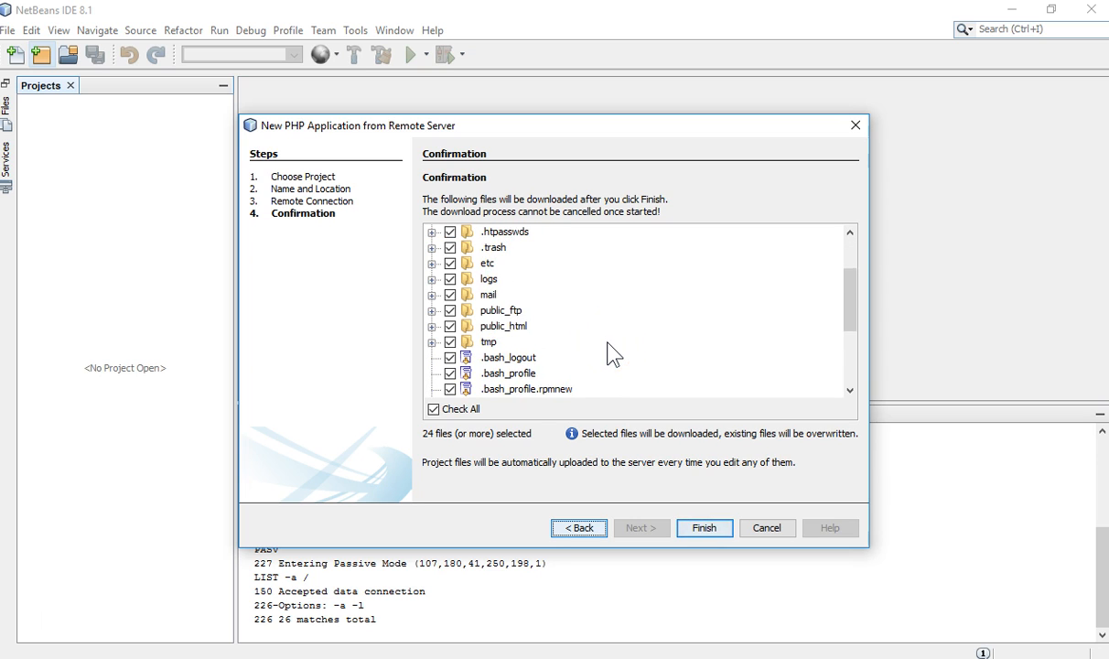
scroll(611, 354, "up", 5)
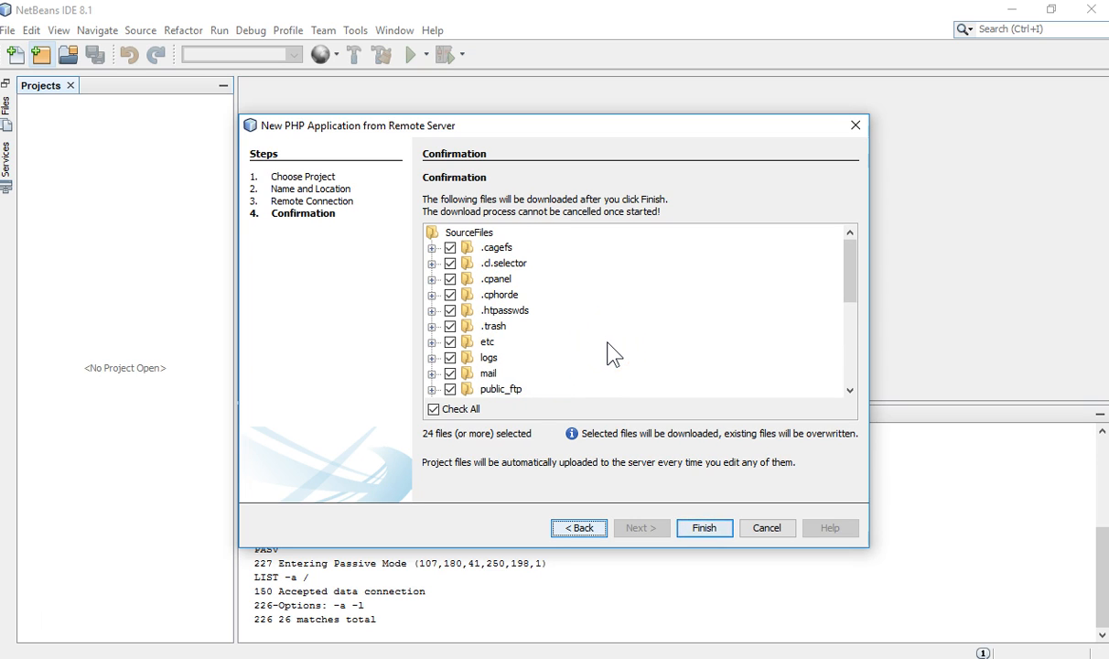
scroll(609, 353, "down", 4)
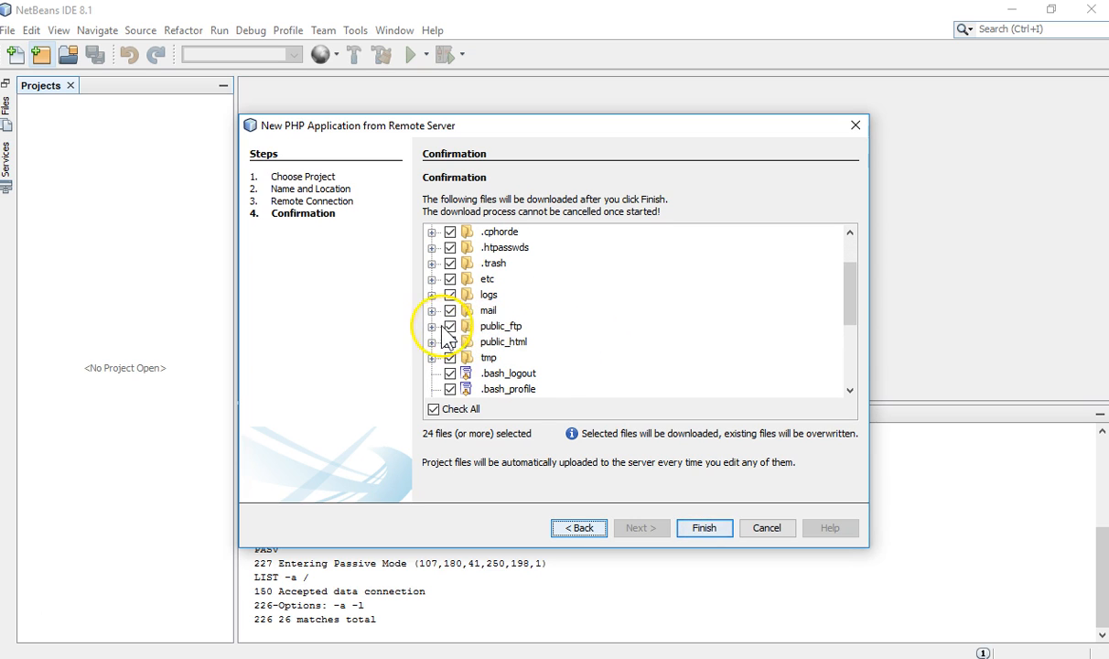
Expand public_html to find index.php, select the folder, and step back
left_click(432, 342)
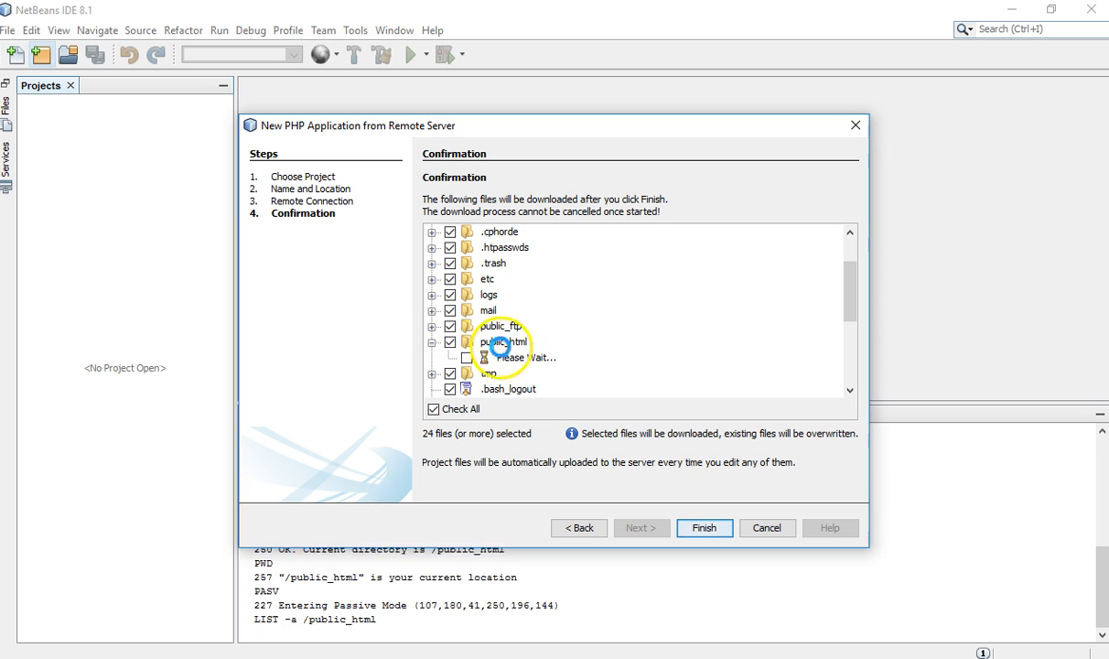
scroll(586, 363, "down", 2)
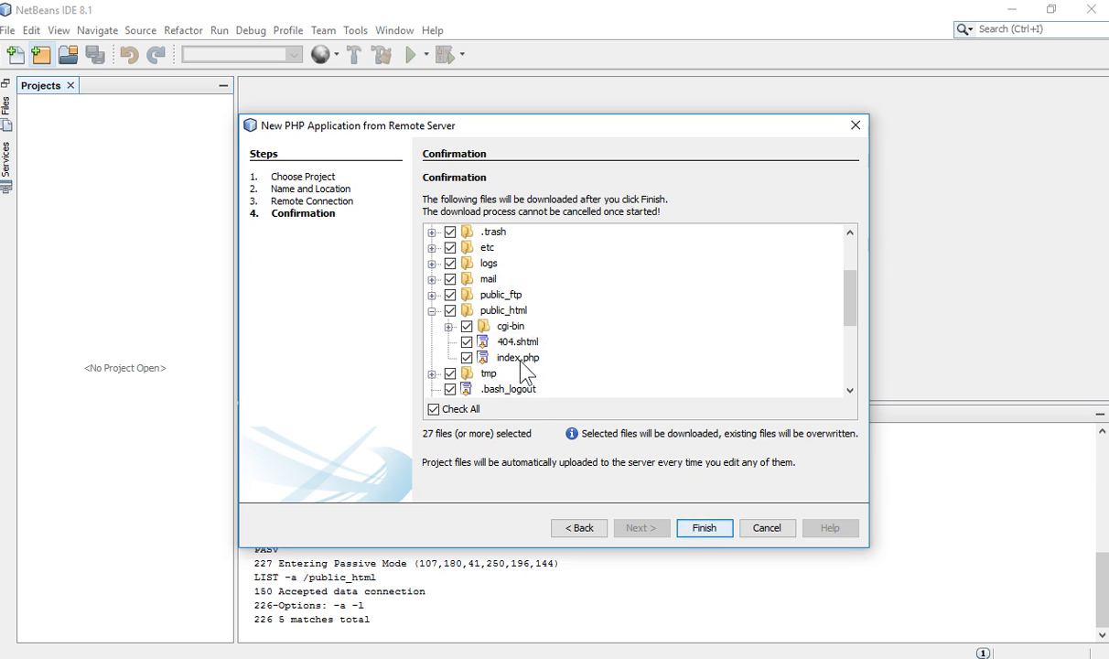
scroll(649, 247, "up", 2)
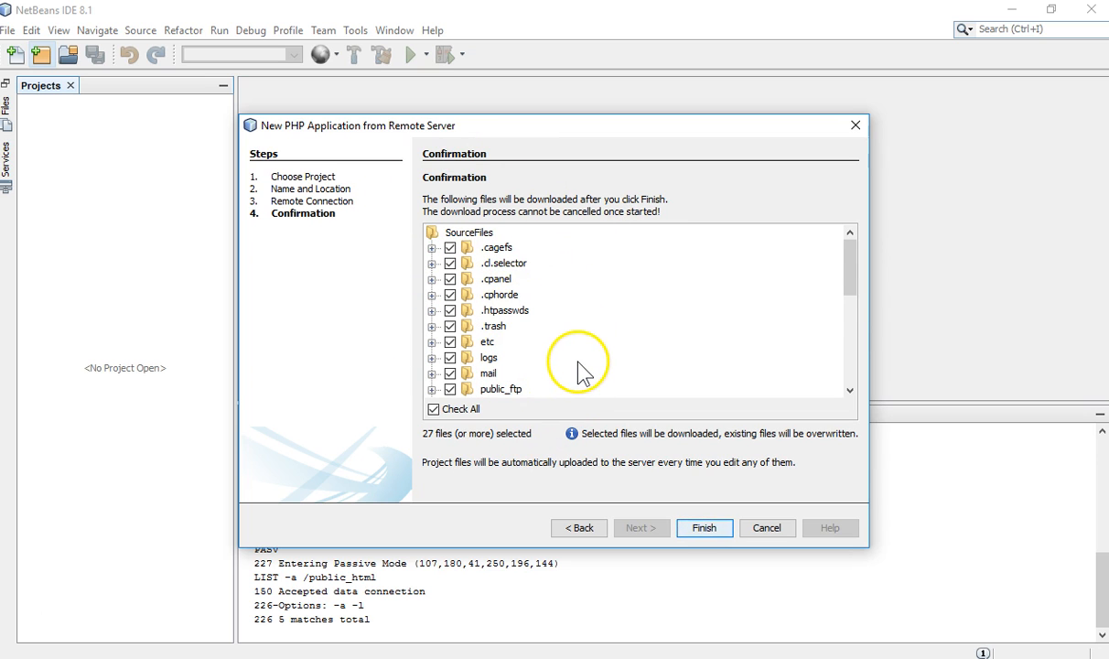
scroll(582, 371, "down", 3)
scroll(582, 369, "down", 3)
scroll(582, 370, "up", 2)
scroll(582, 369, "up", 1)
left_click(501, 263)
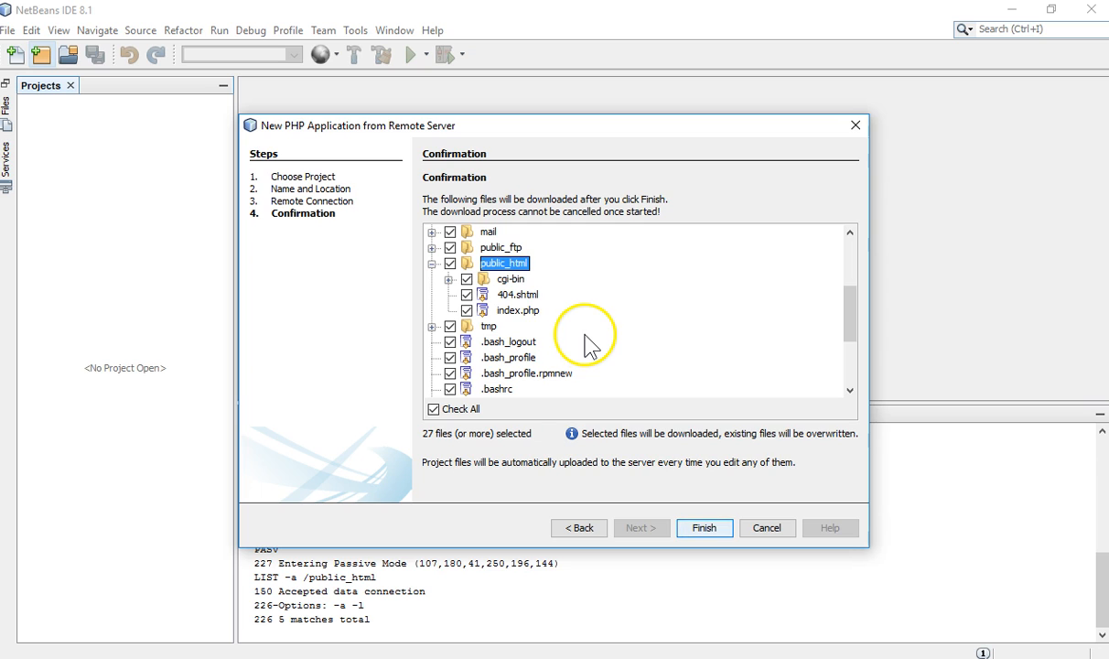
left_click(578, 528)
Set the project's FTP upload directory to /public_html
left_click(535, 301)
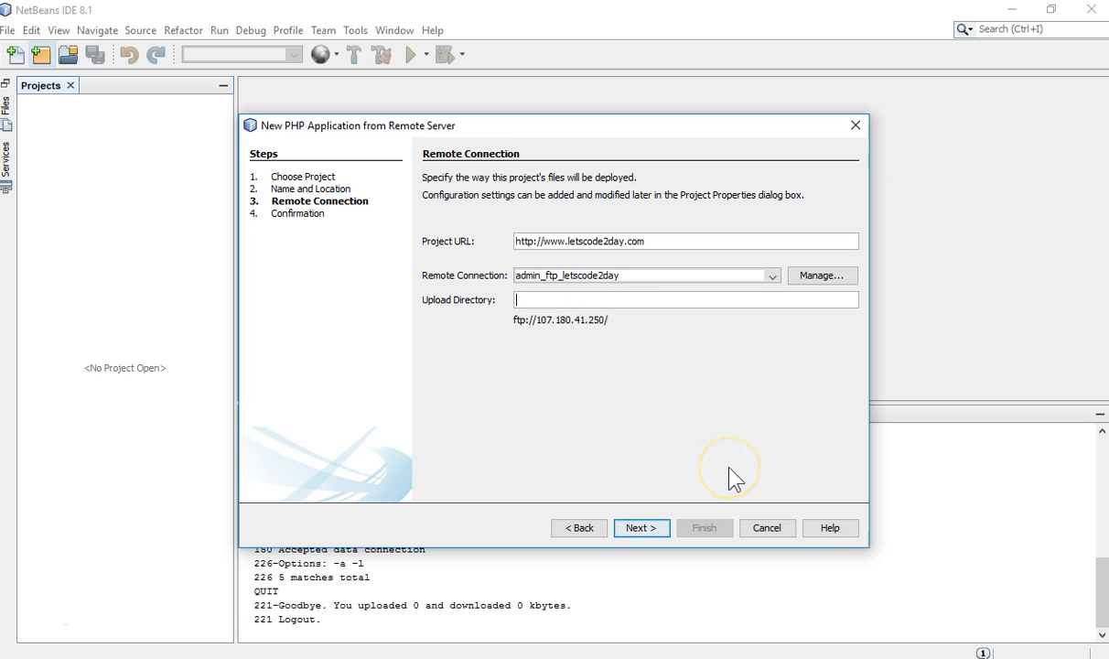
type("p")
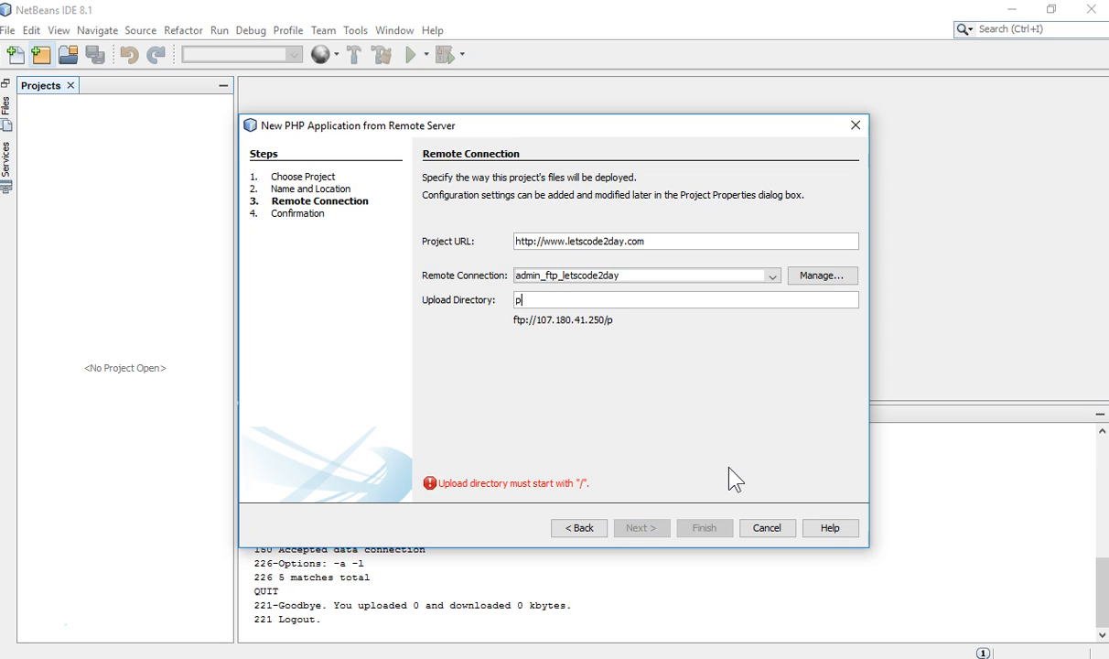
type("ublic_html")
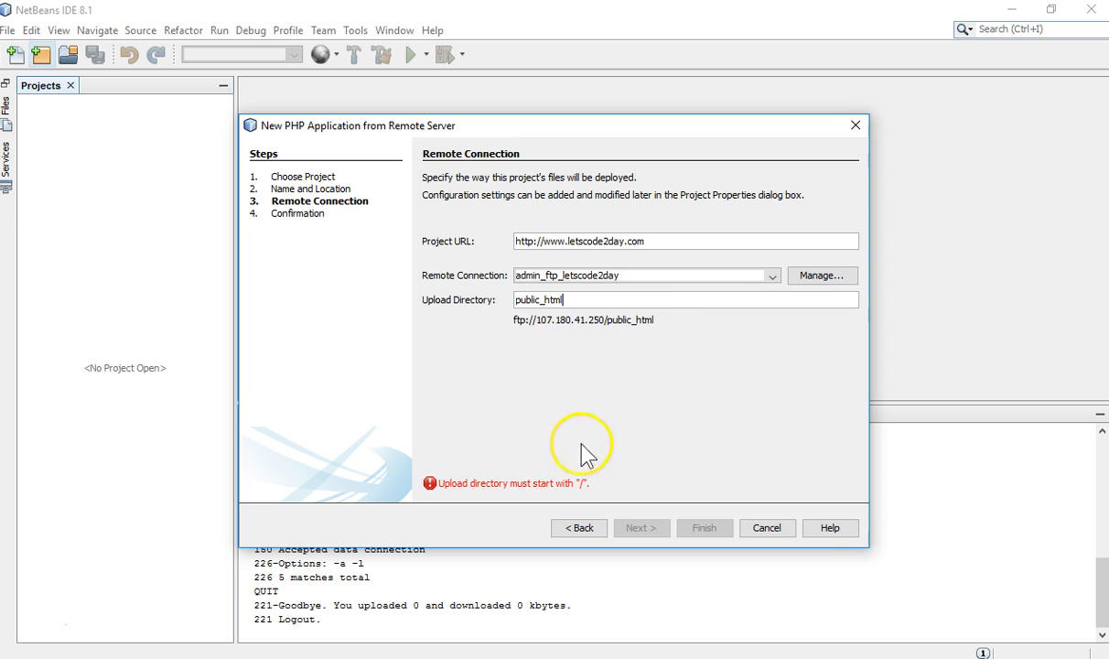
left_click(518, 300)
type("/")
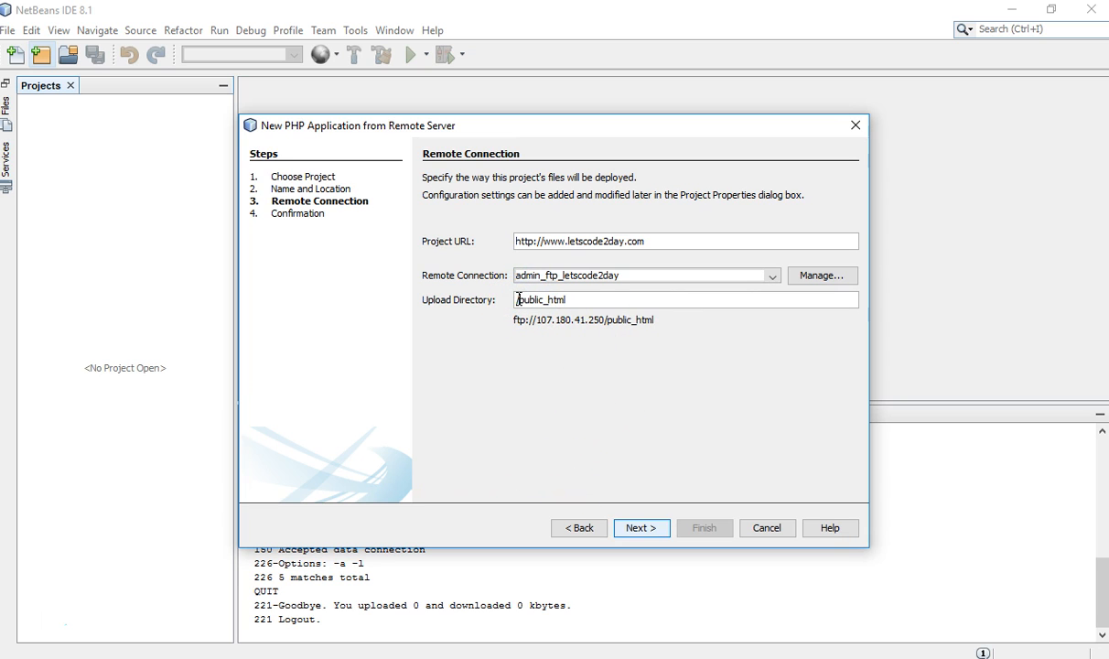
Confirm downloading cgi-bin, 404.shtml and index.php, and finish creating the letscode2day project
left_click(638, 531)
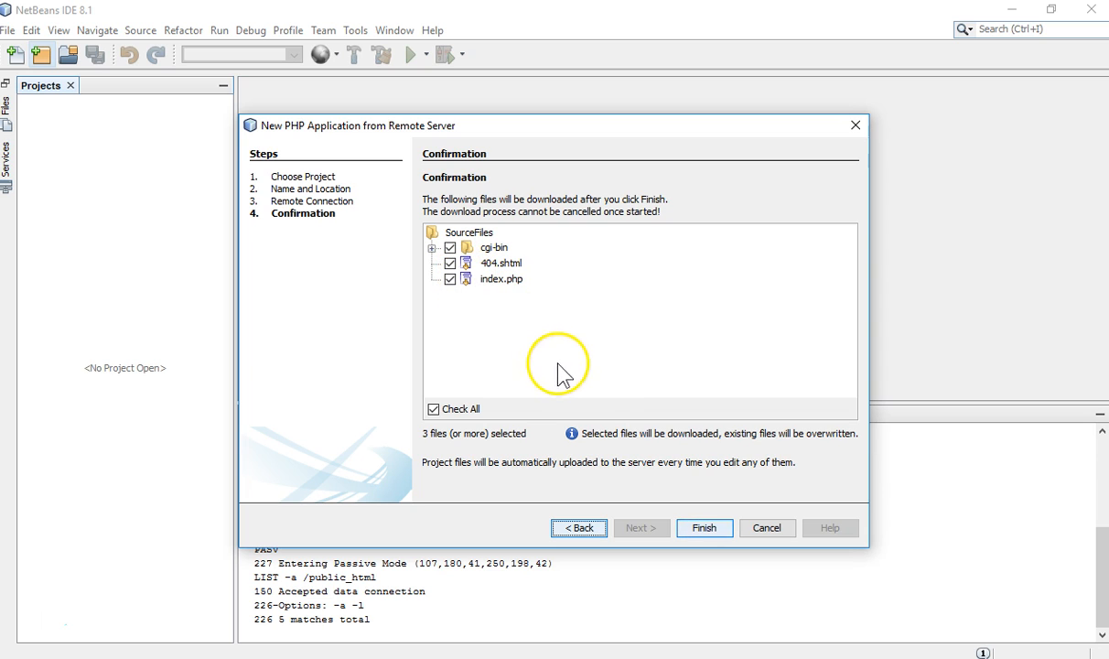
left_click(702, 527)
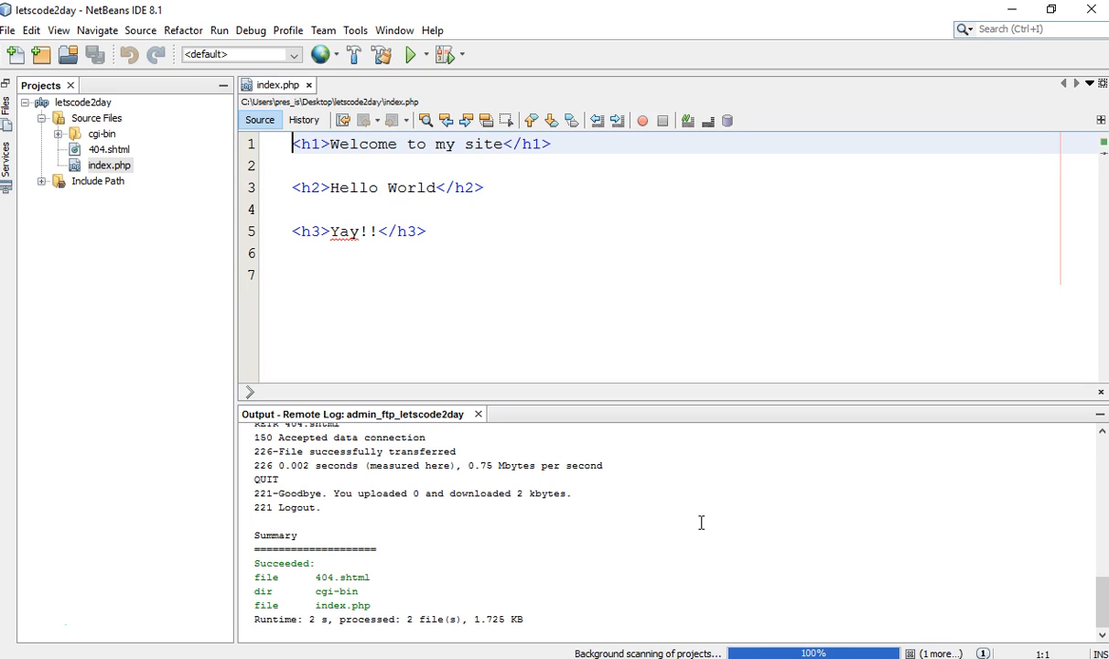
Compare the downloaded index.php in the editor against the cPanel File Manager listing
left_click(509, 239)
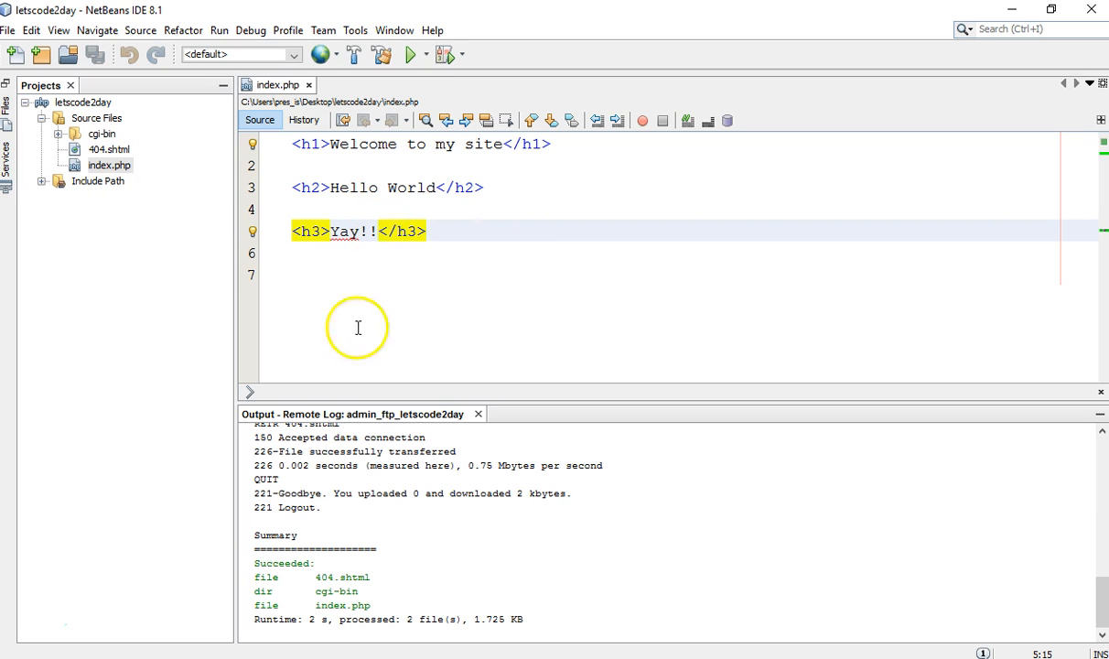
left_click(249, 586)
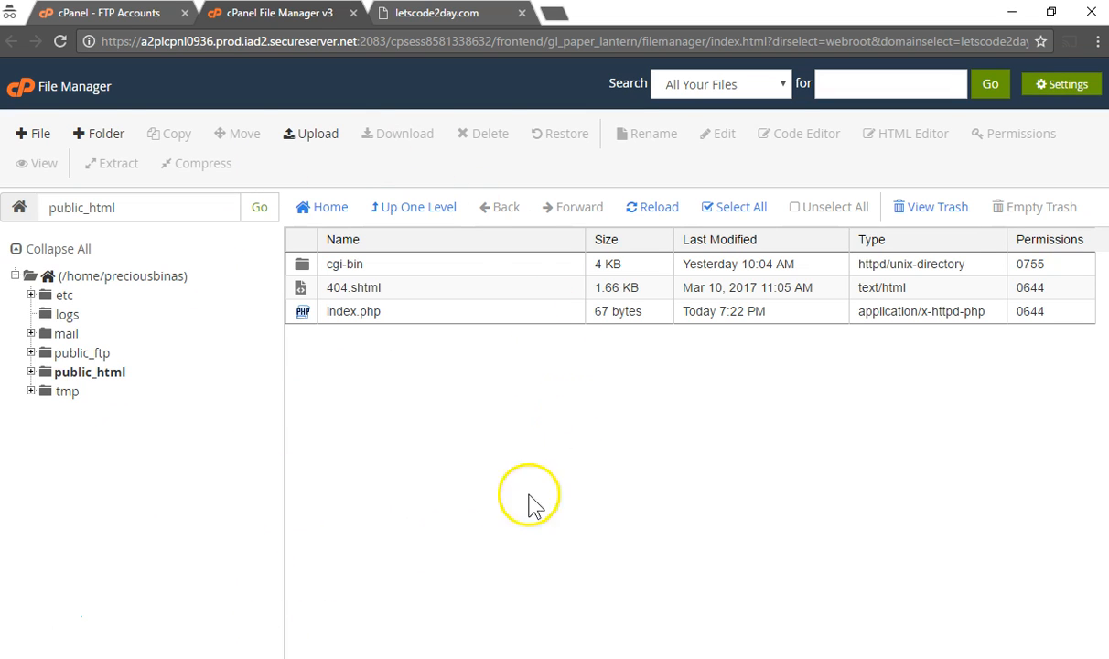
left_click(293, 655)
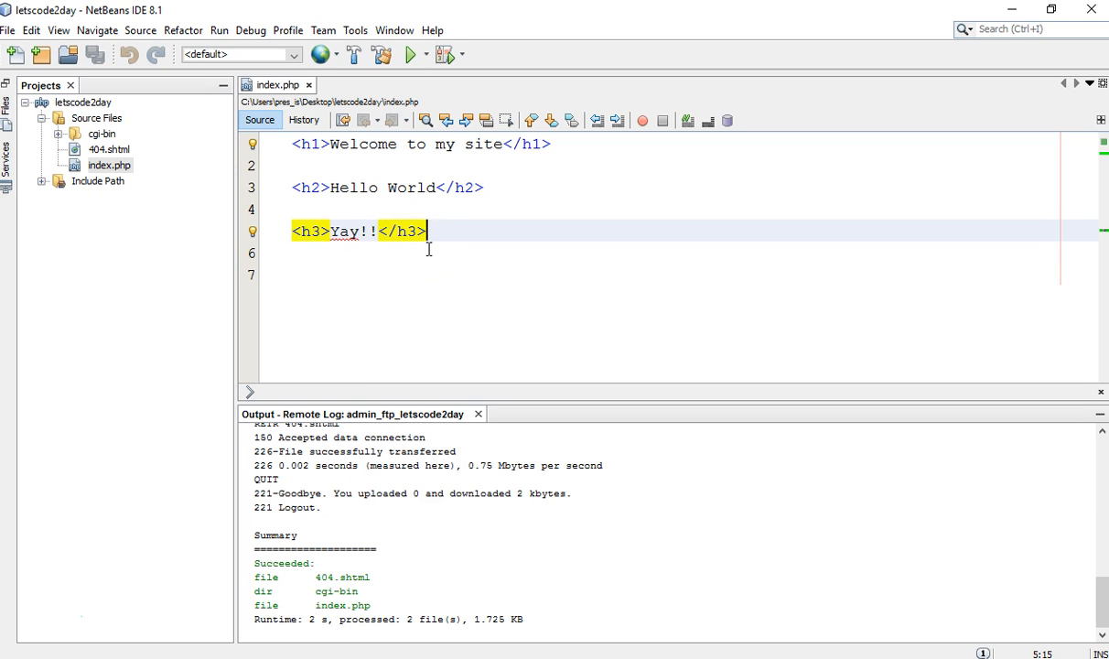
left_click(268, 656)
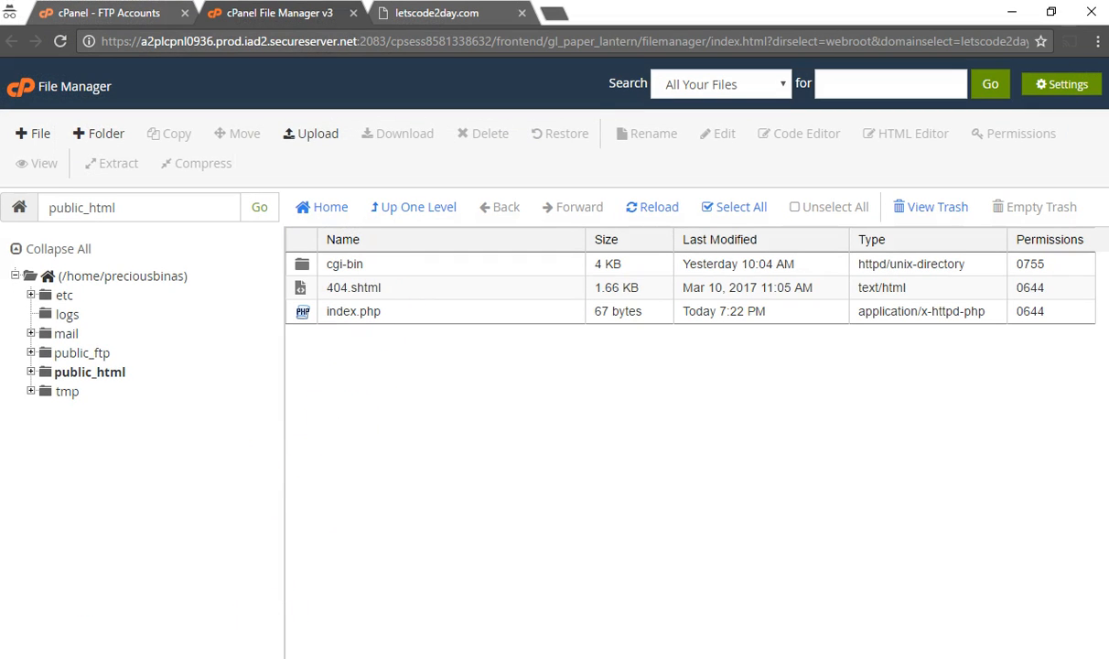
left_click(295, 655)
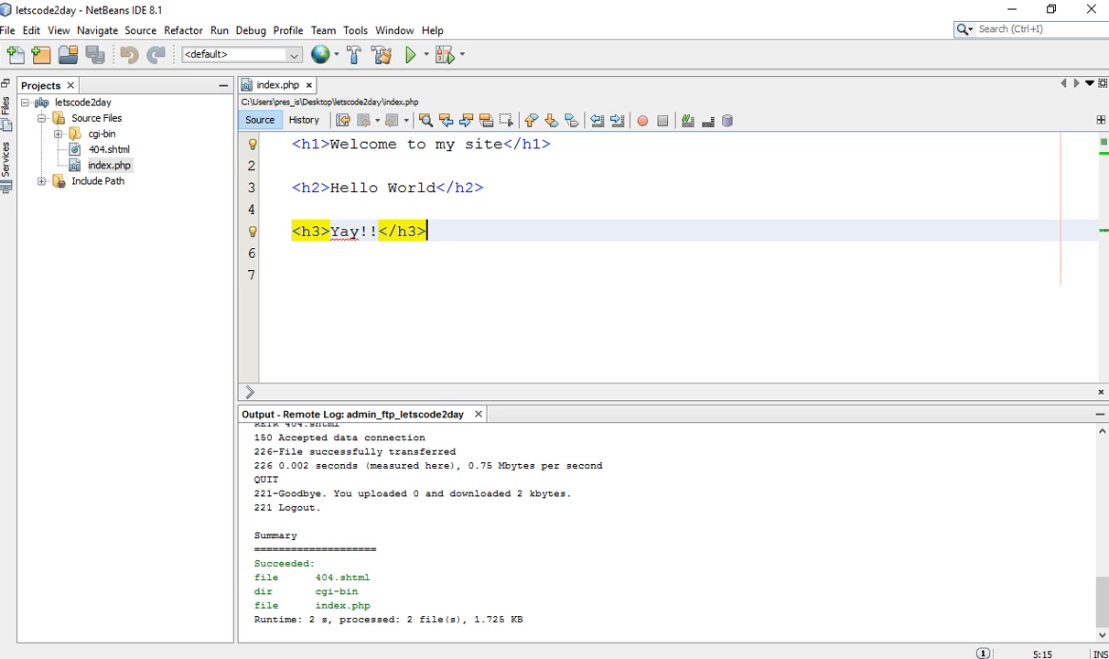
left_click(464, 210)
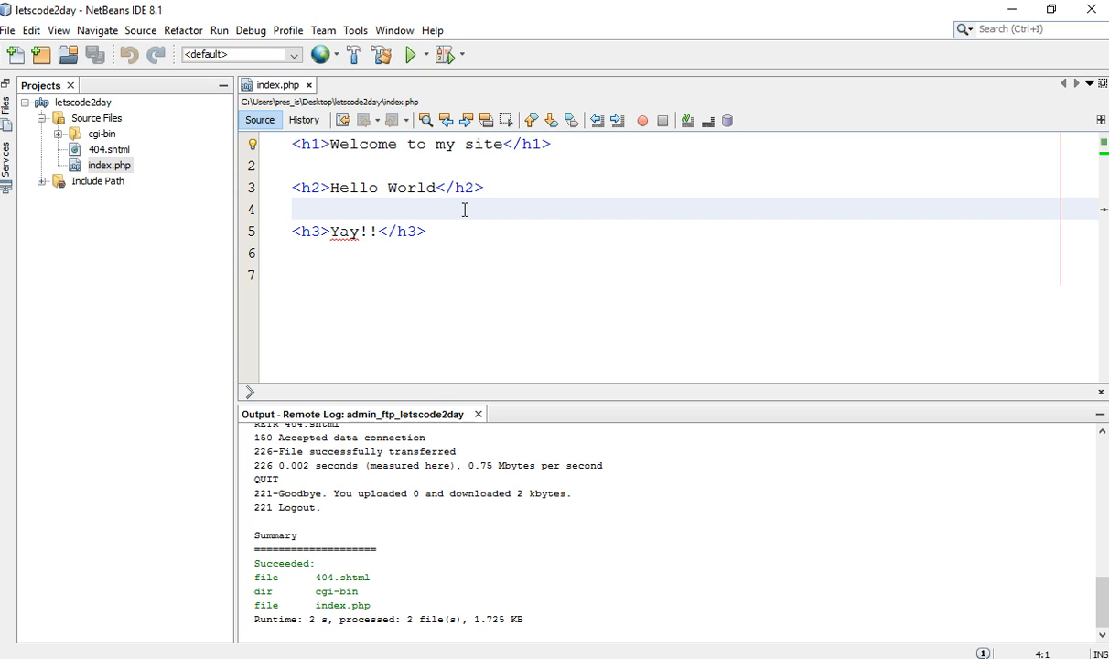
Run index.php to view the current live page, then close the browser
right_click(464, 210)
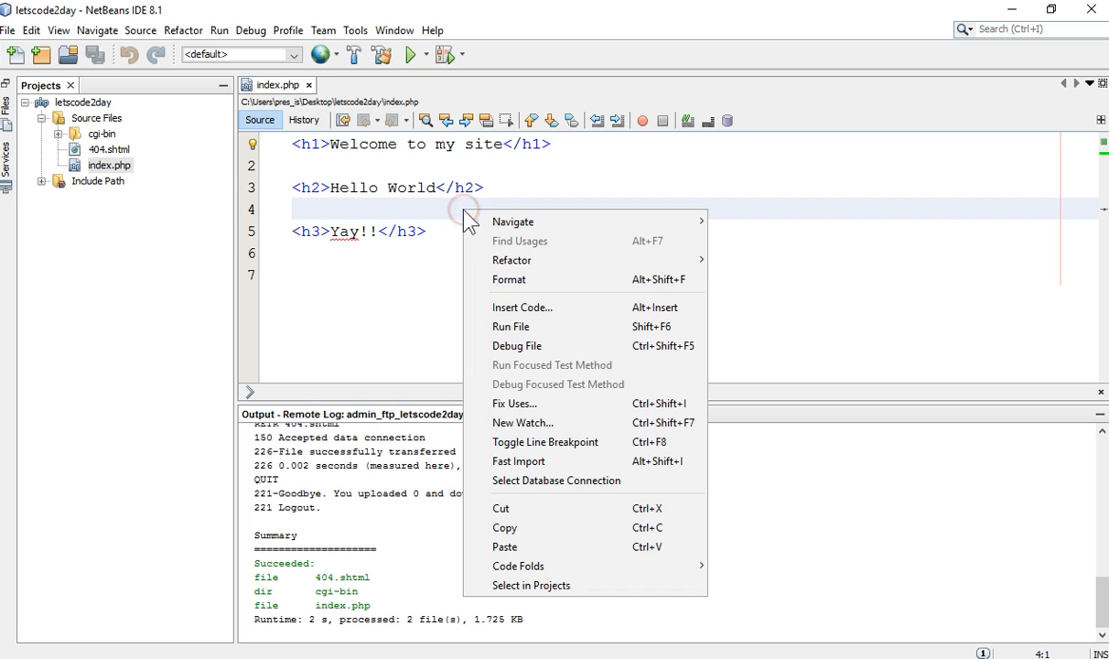
left_click(544, 328)
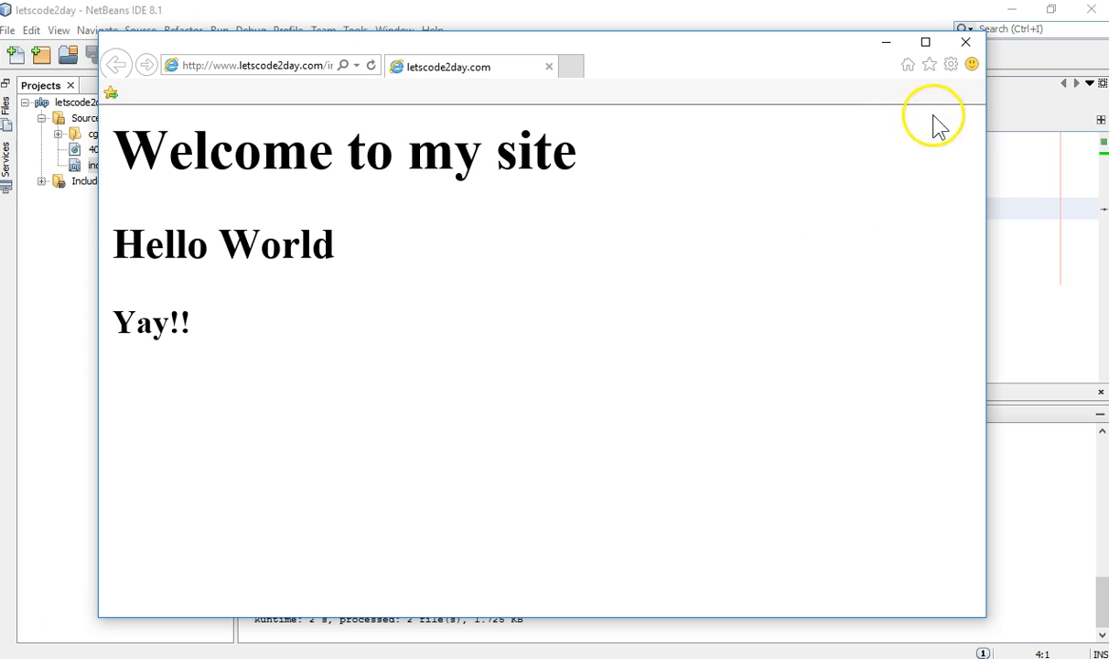
left_click(965, 44)
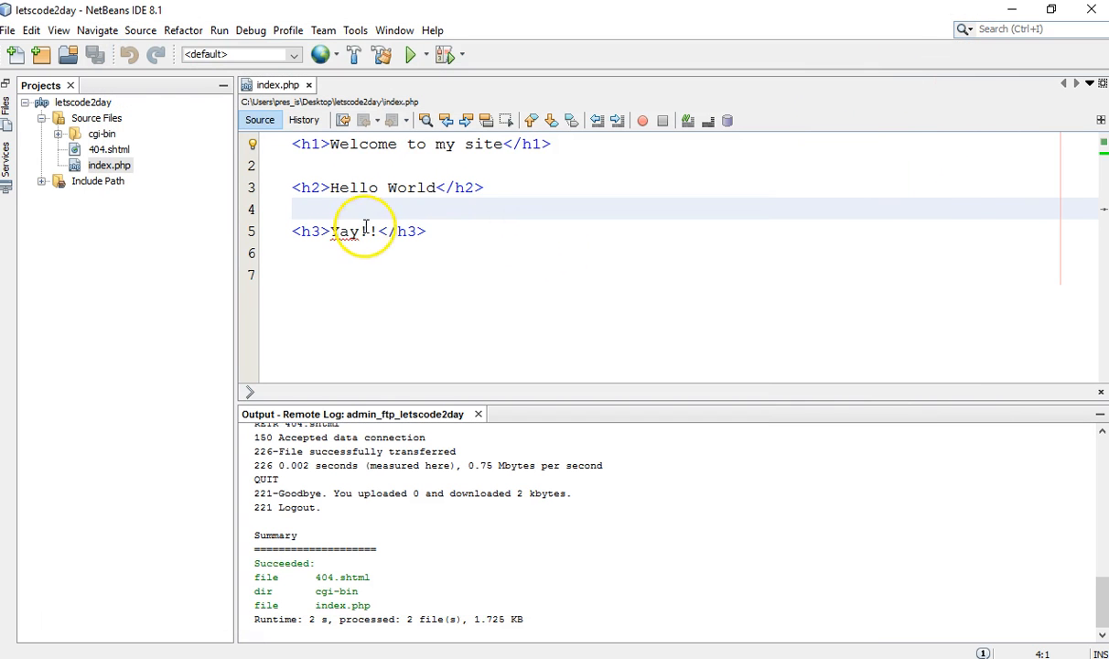
Append 'We did it' after 'Yay!!' in the h3 heading and save index.php
left_click(379, 234)
type("We di")
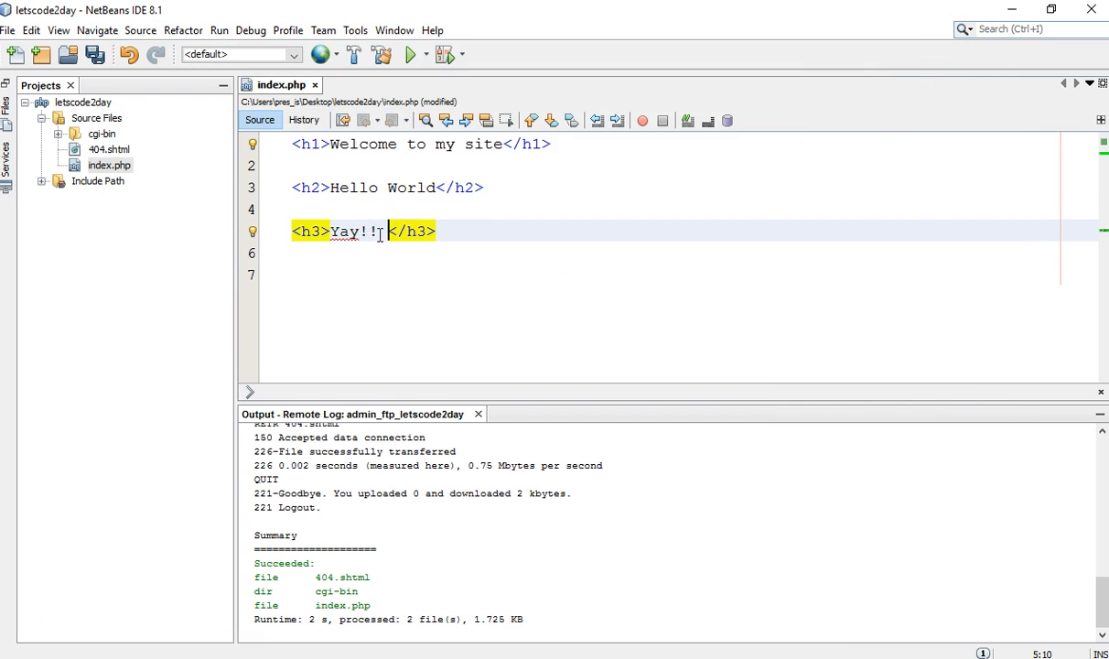
type("d it")
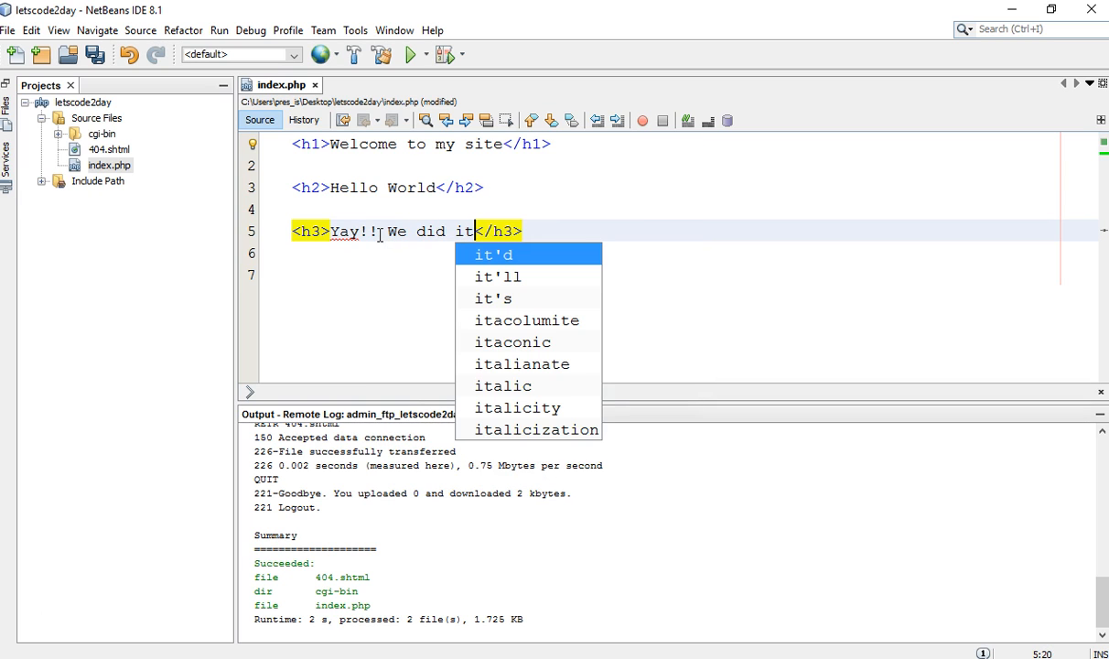
left_click(366, 205)
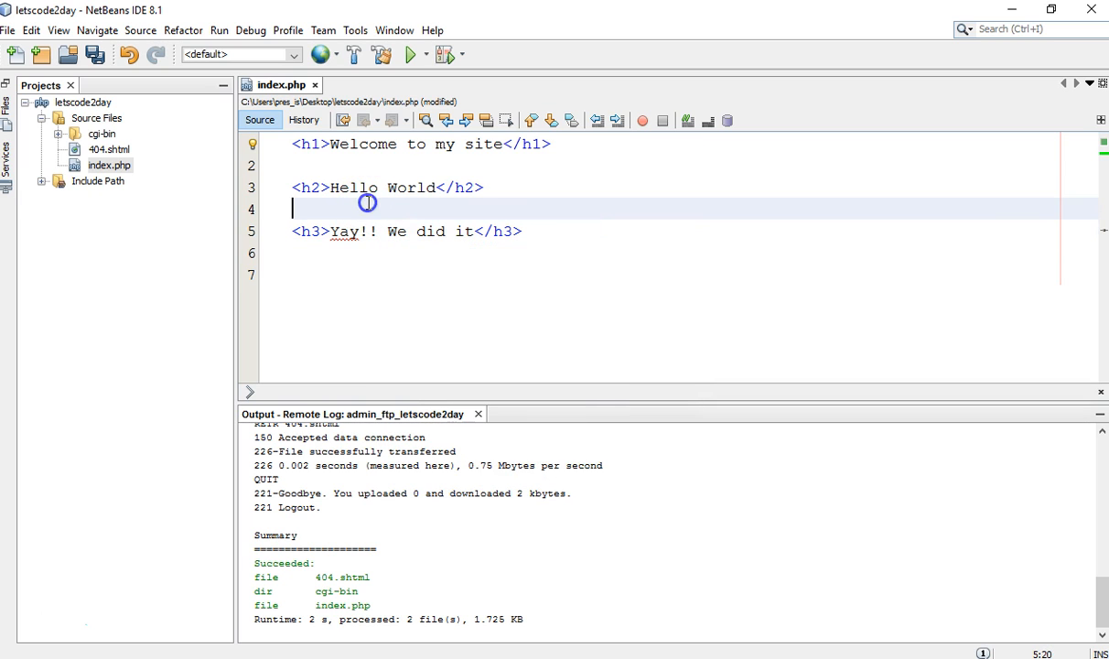
left_click(106, 66)
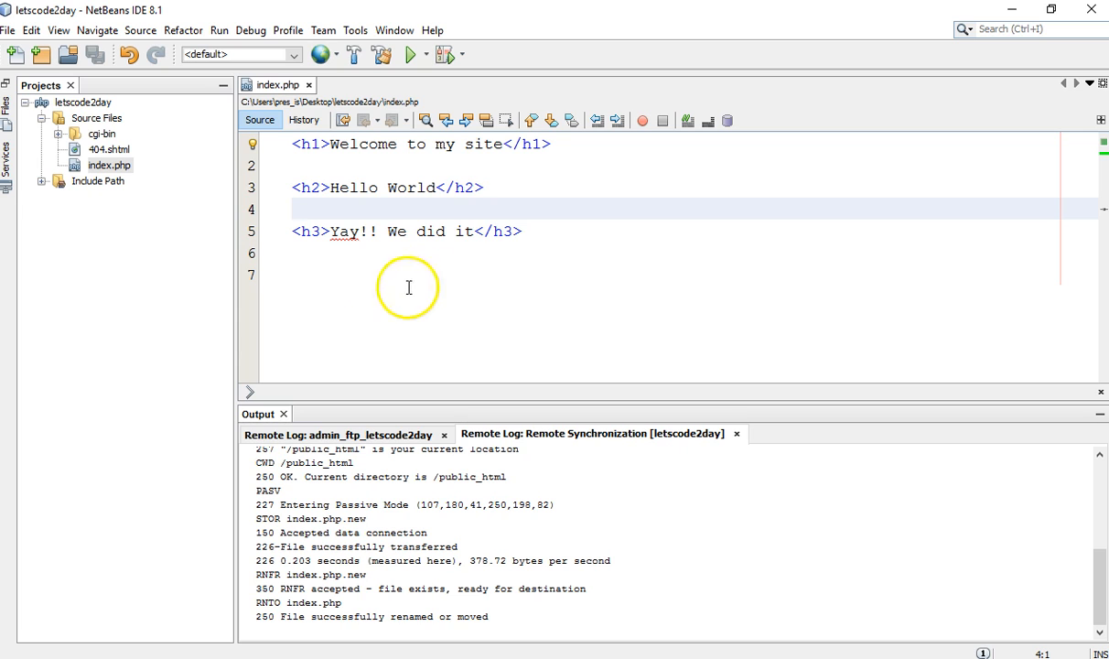
Run index.php again to verify the updated heading on the live page
right_click(517, 208)
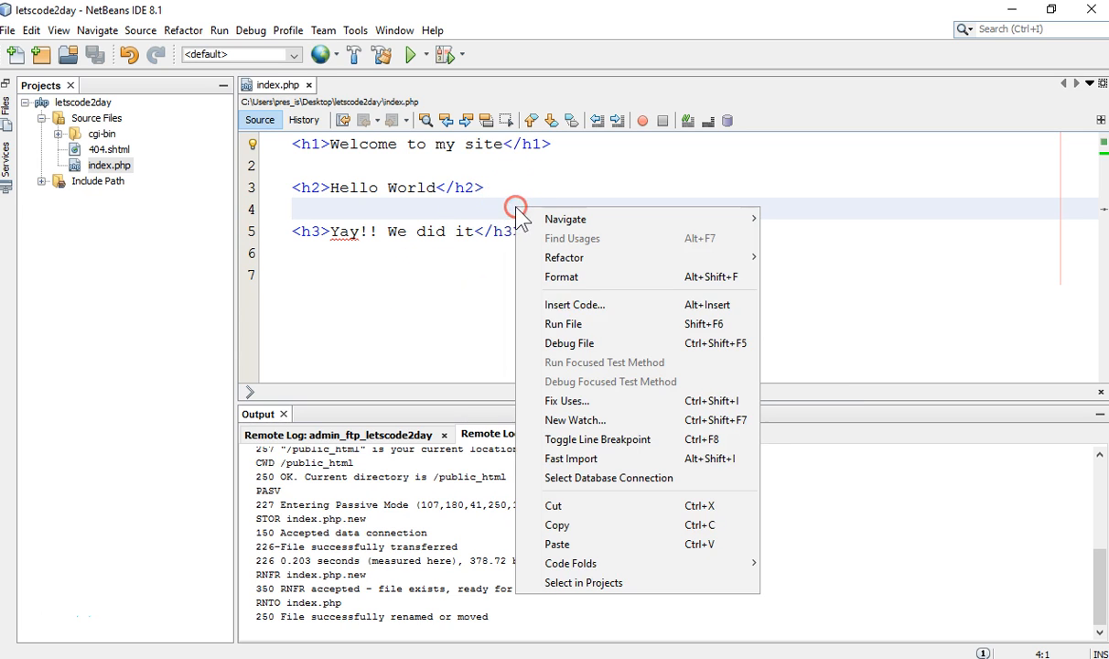
left_click(554, 320)
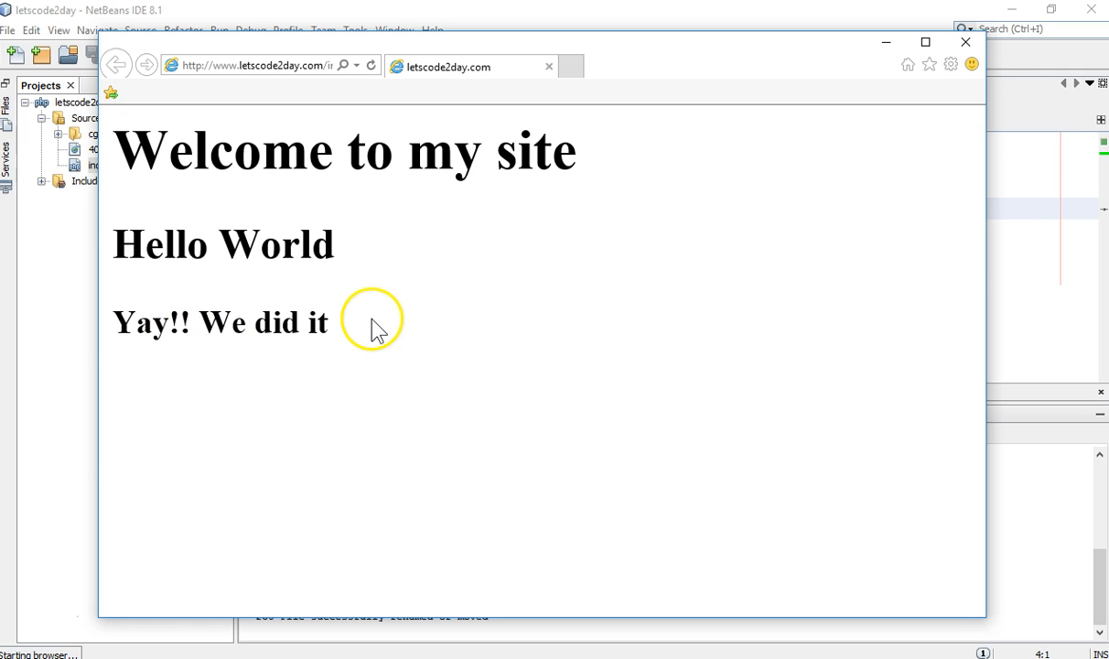
left_click(965, 42)
left_click(335, 188)
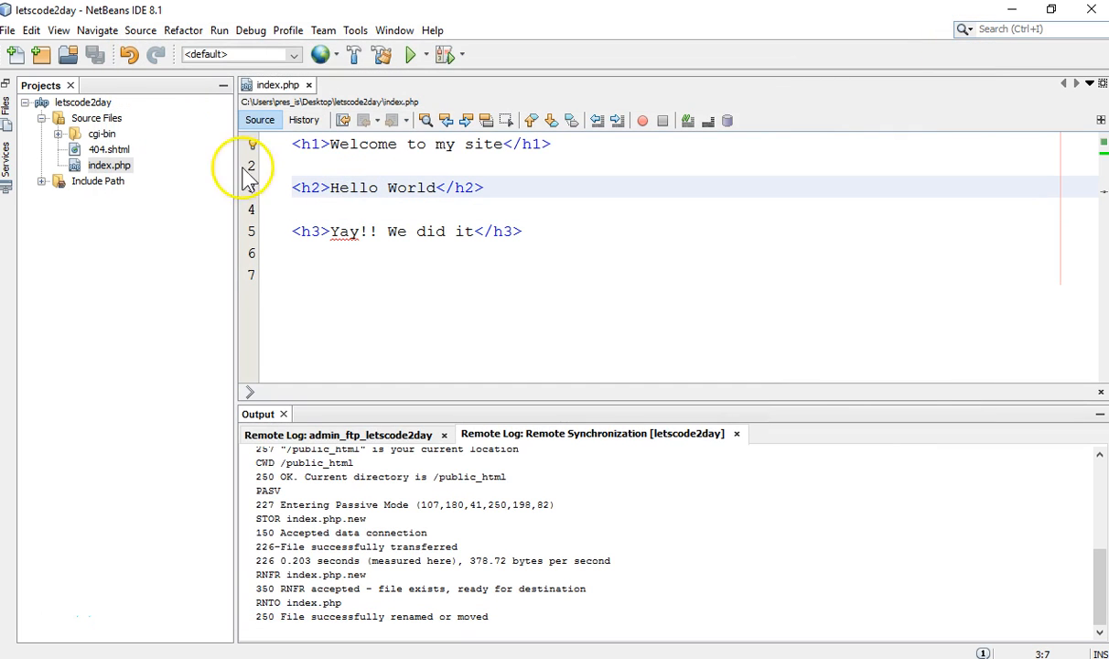
left_click(84, 105)
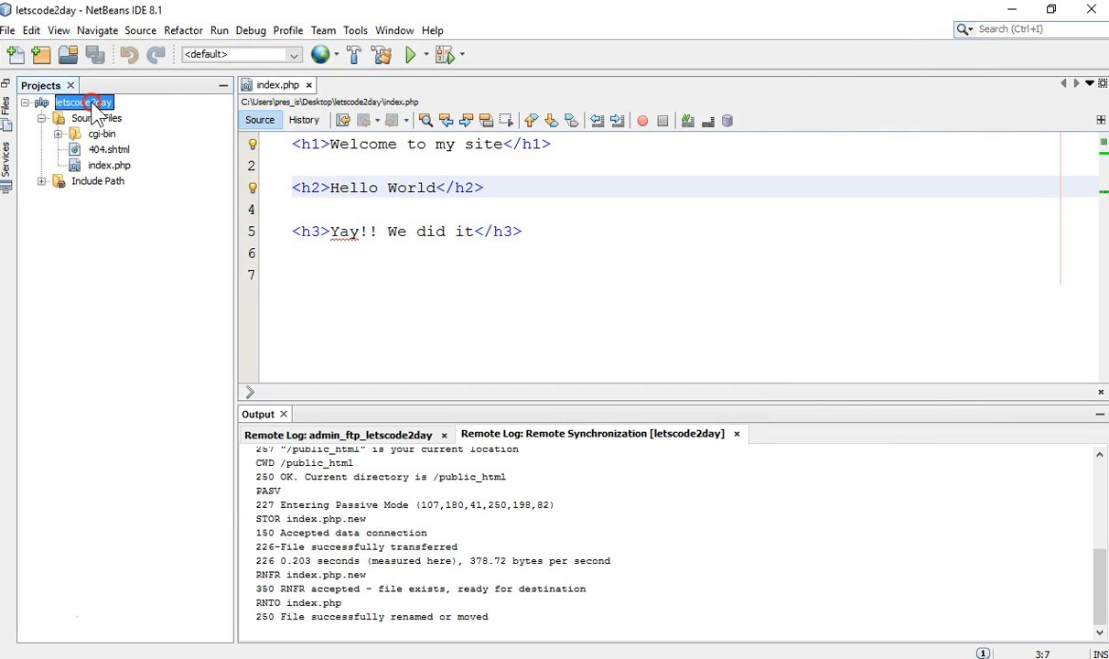
Set Chrome as the letscode2day project's browser in the project properties
right_click(93, 104)
mouse_move(153, 227)
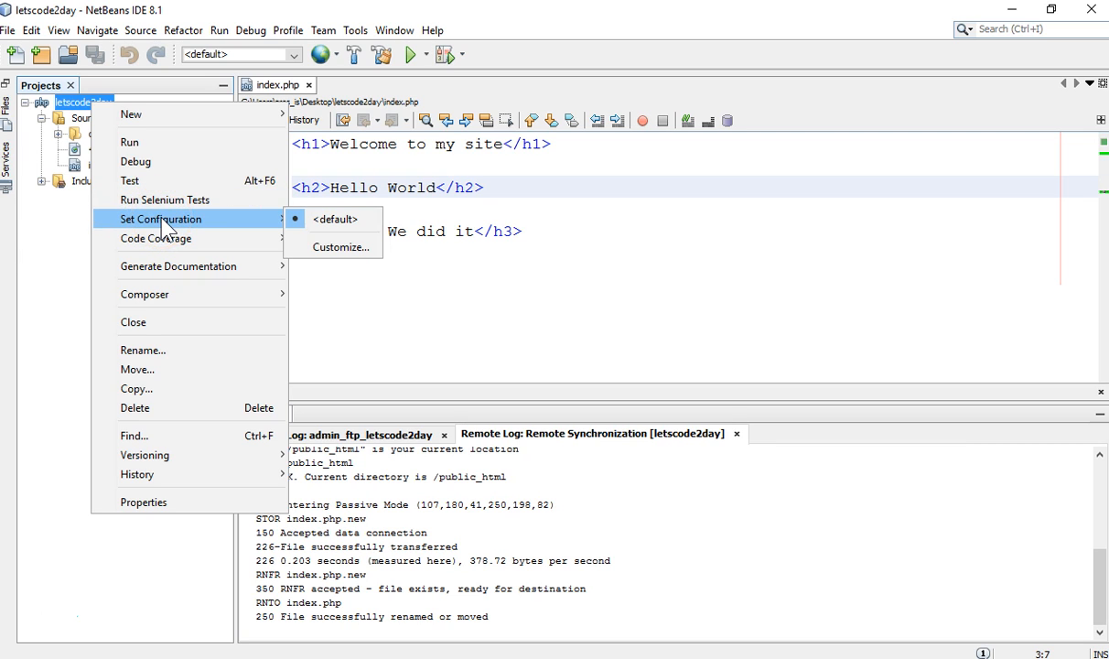
left_click(214, 224)
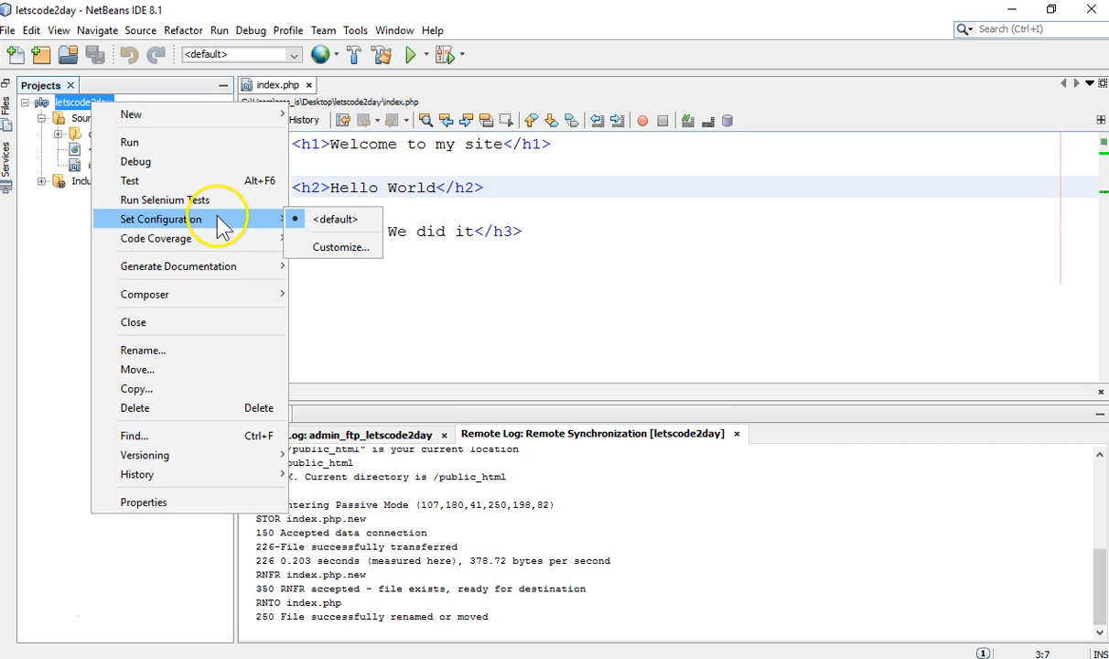
left_click(73, 108)
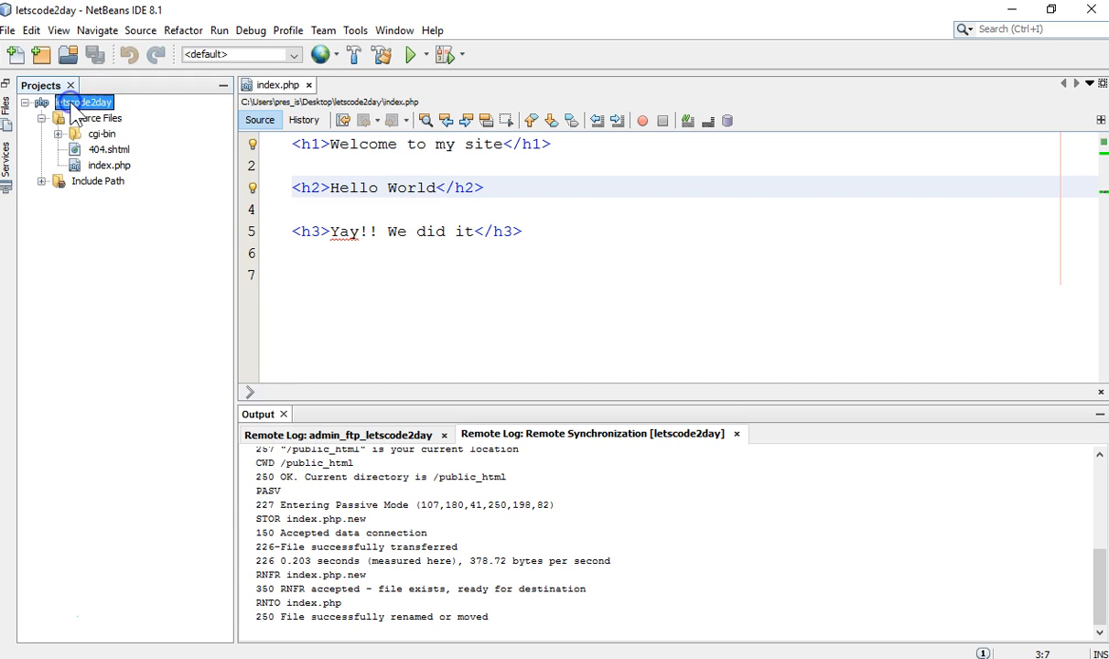
right_click(73, 108)
mouse_move(151, 223)
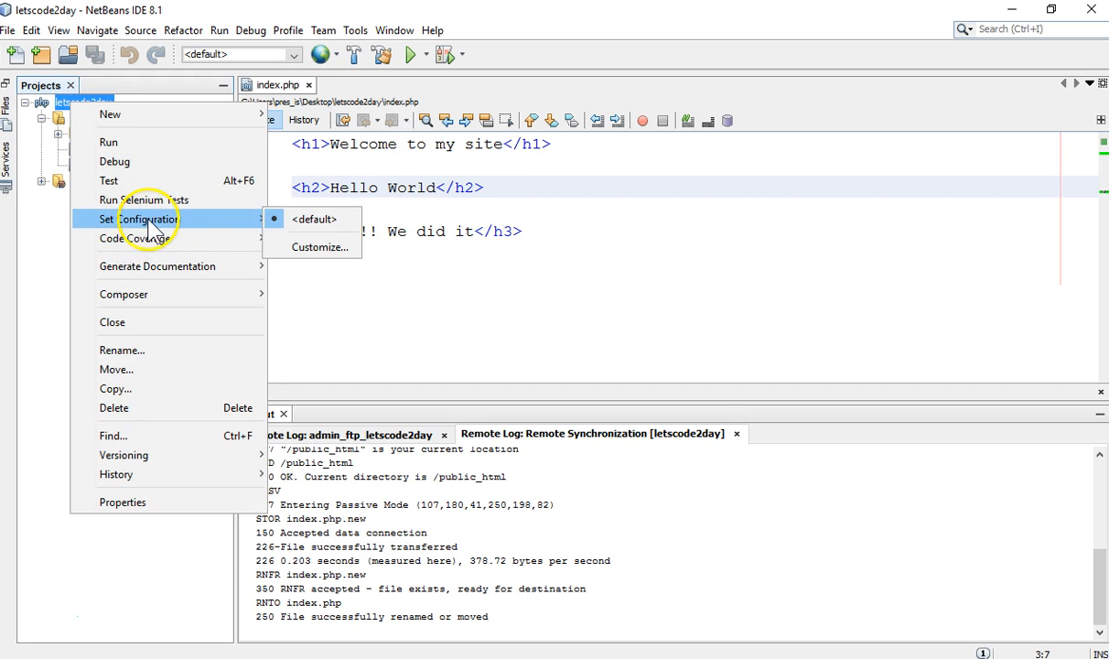
left_click(309, 246)
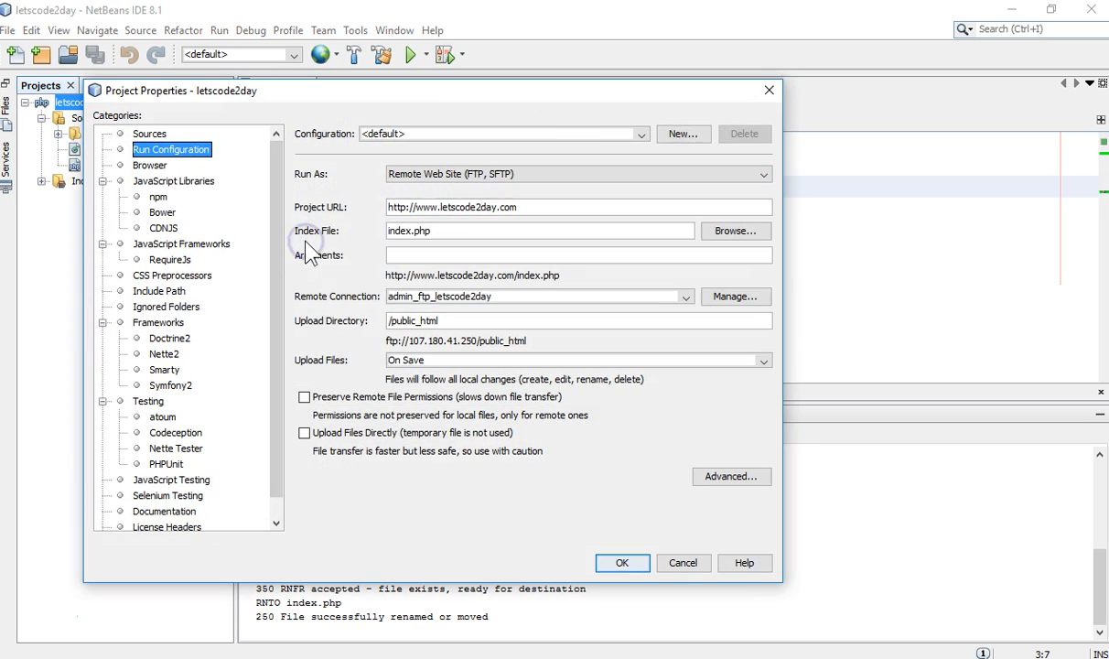
left_click(151, 167)
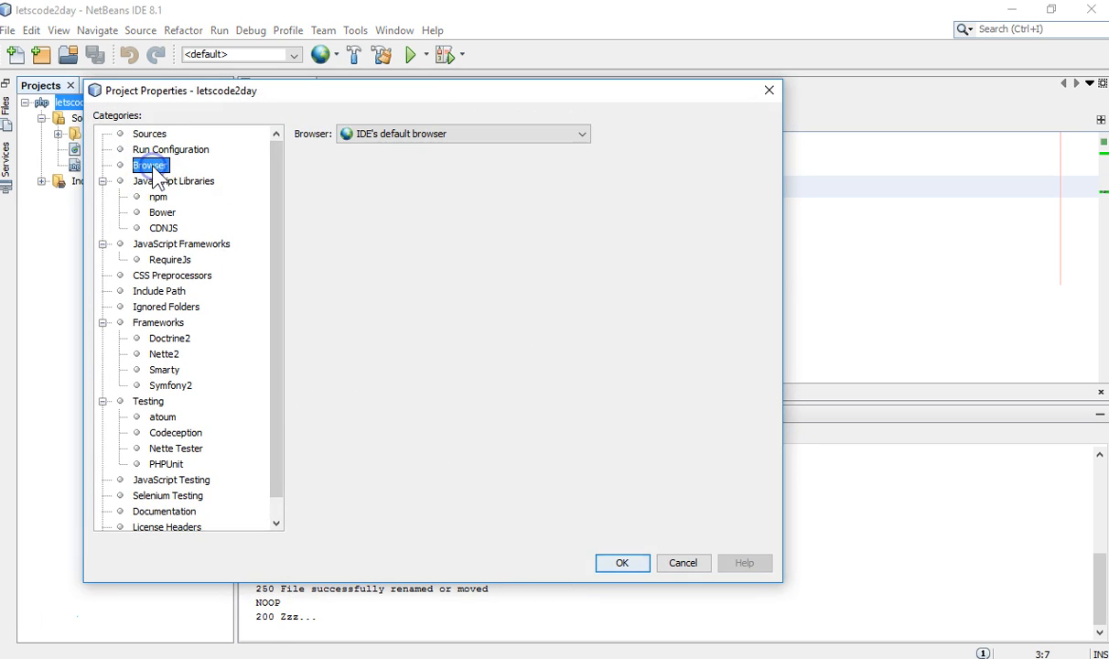
left_click(389, 137)
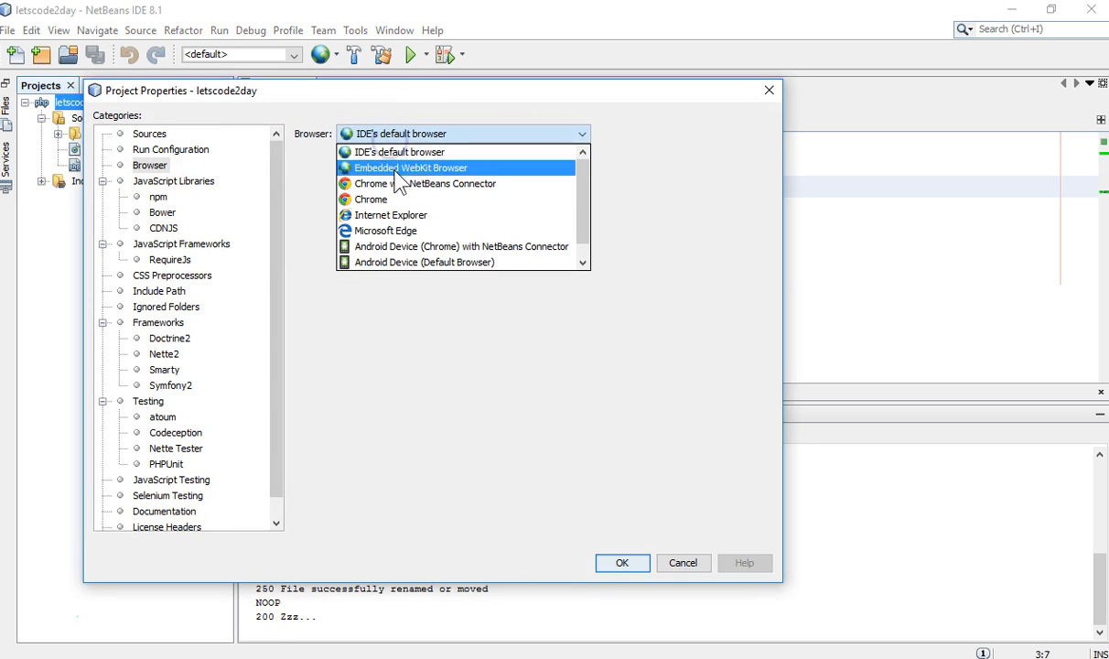
left_click(399, 196)
left_click(618, 562)
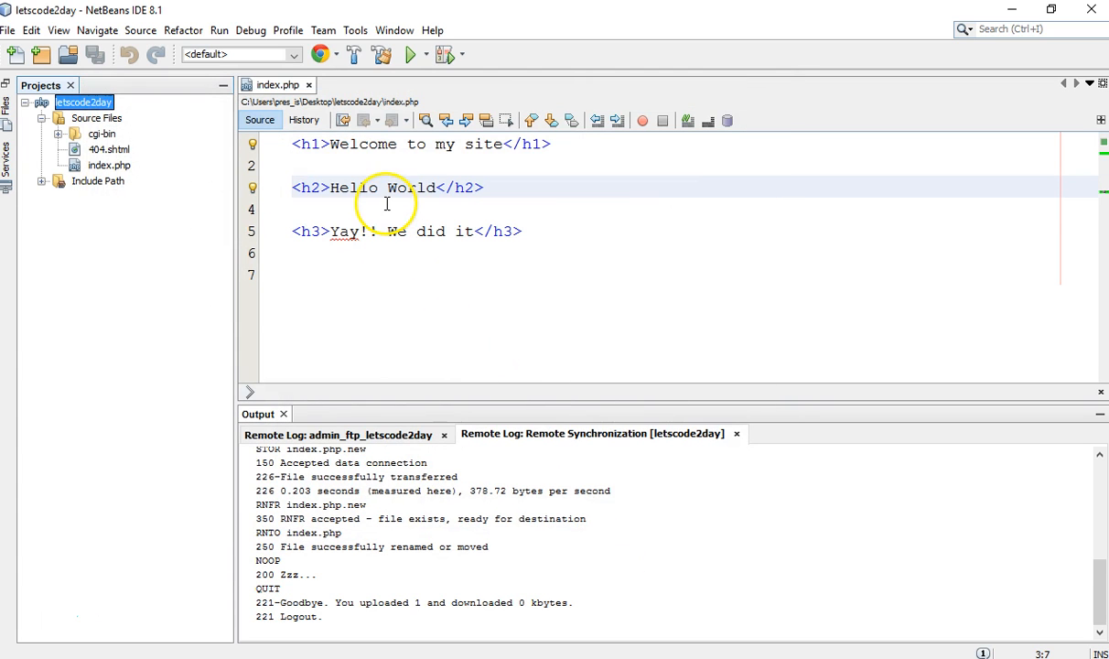
Run index.php to show the live 'Yay!! We did it' page in Chrome
left_click(386, 205)
right_click(385, 205)
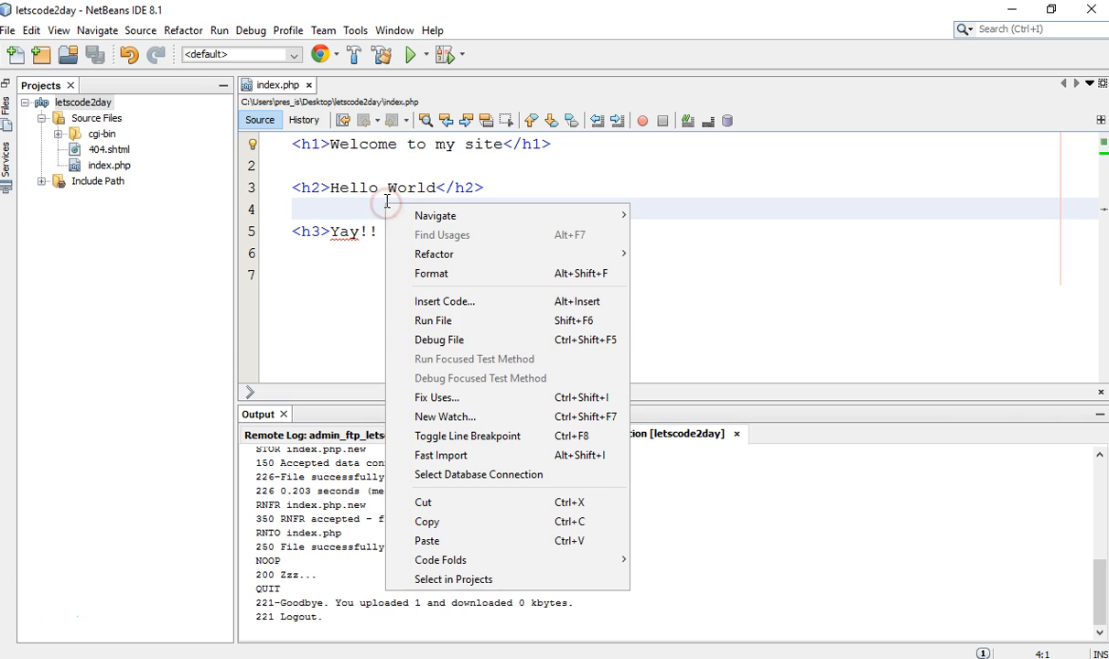
left_click(423, 319)
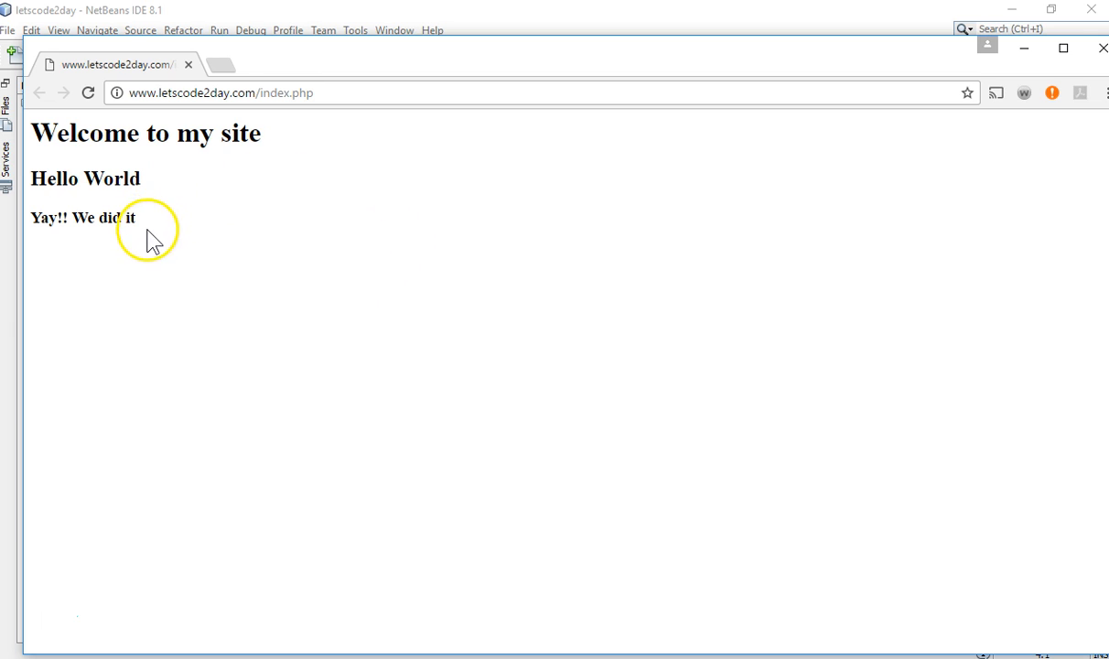
left_click(135, 14)
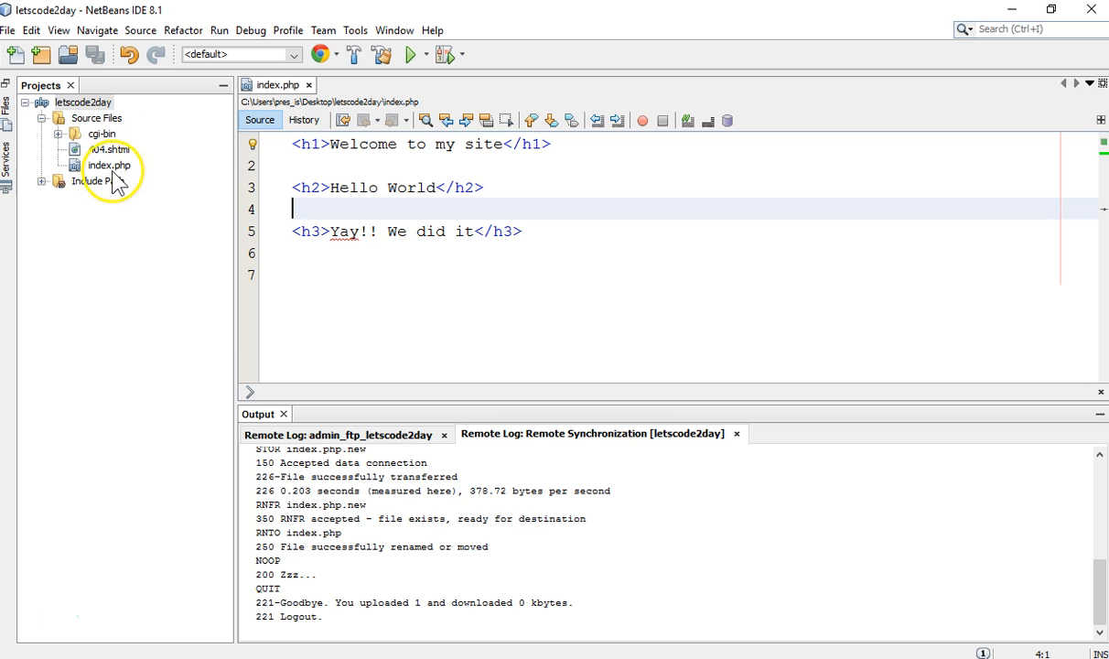
left_click(103, 123)
right_click(104, 122)
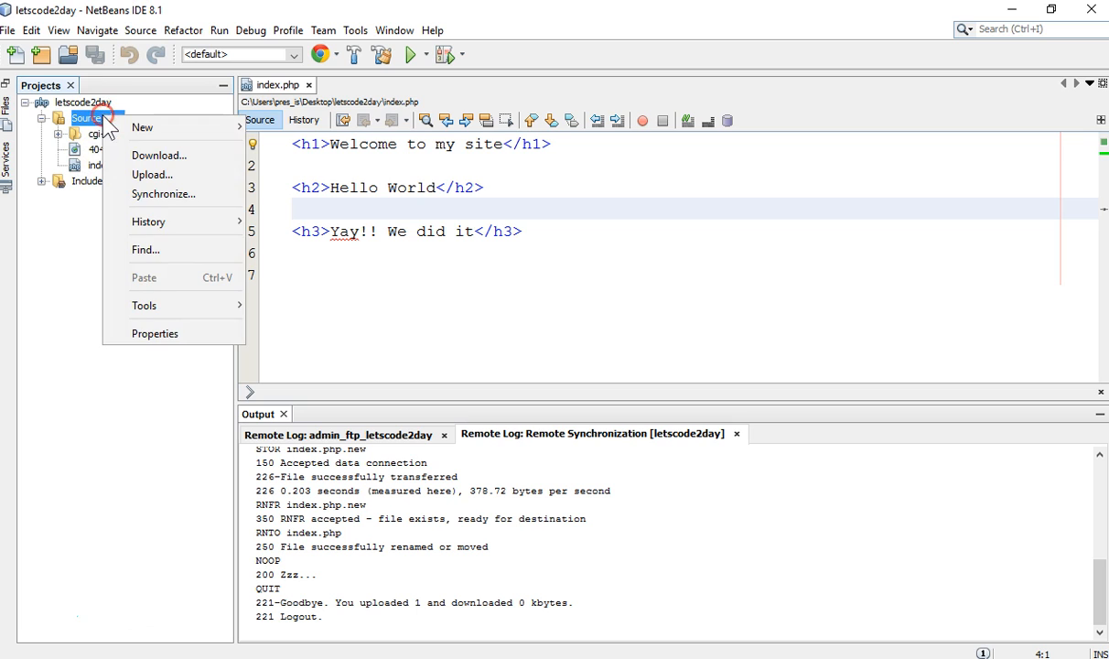
mouse_move(130, 130)
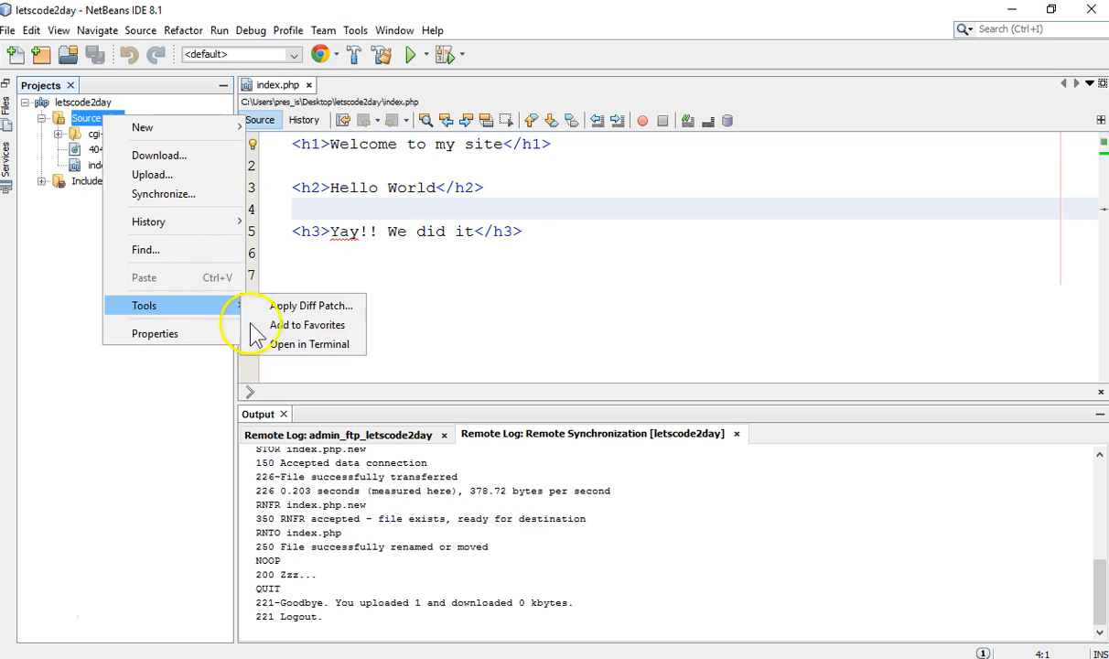
left_click(351, 233)
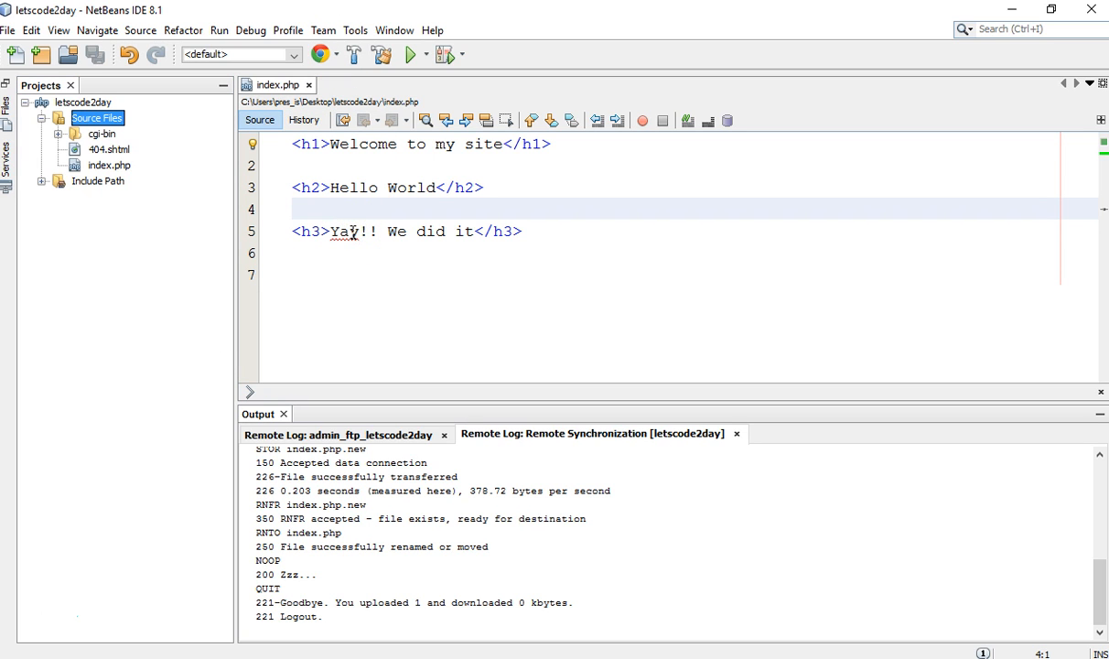